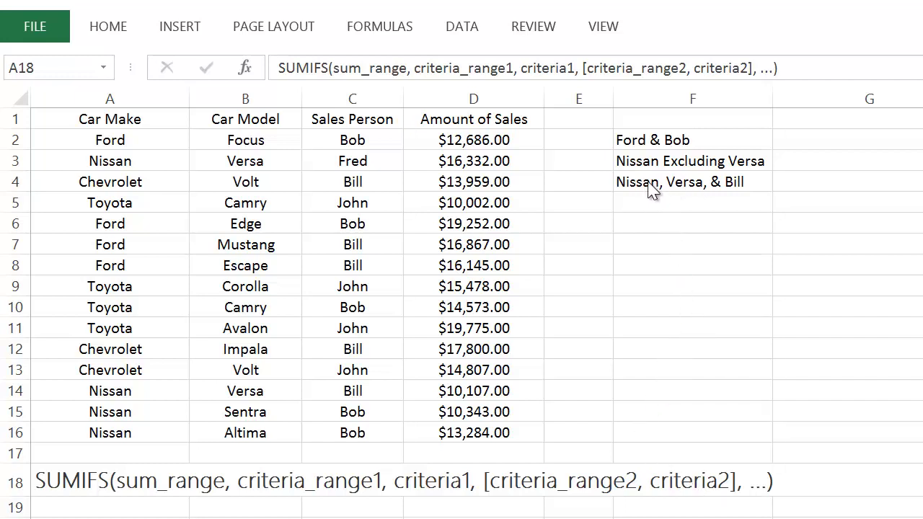
Step: Delete the SUMIFS syntax reminder text from cell A18
{"action": "left_click", "coordinate": [86, 488]}
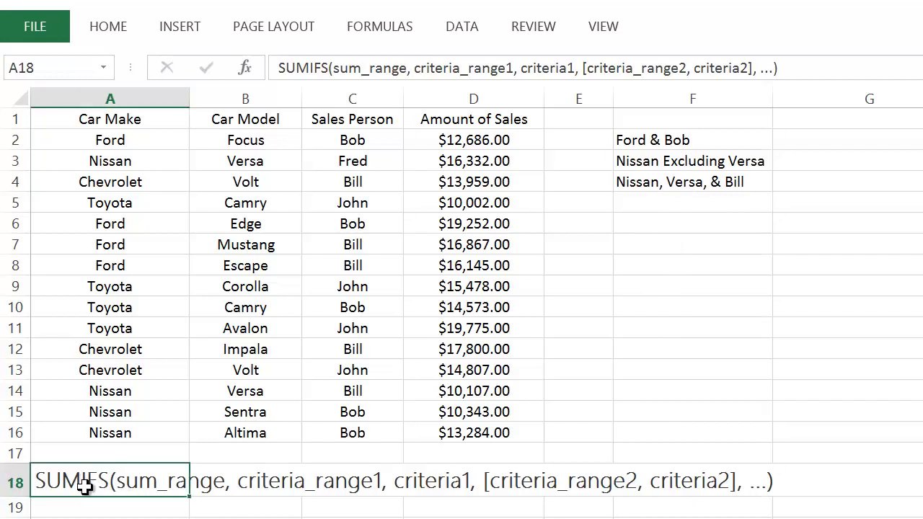
{"action": "key", "text": "Delete"}
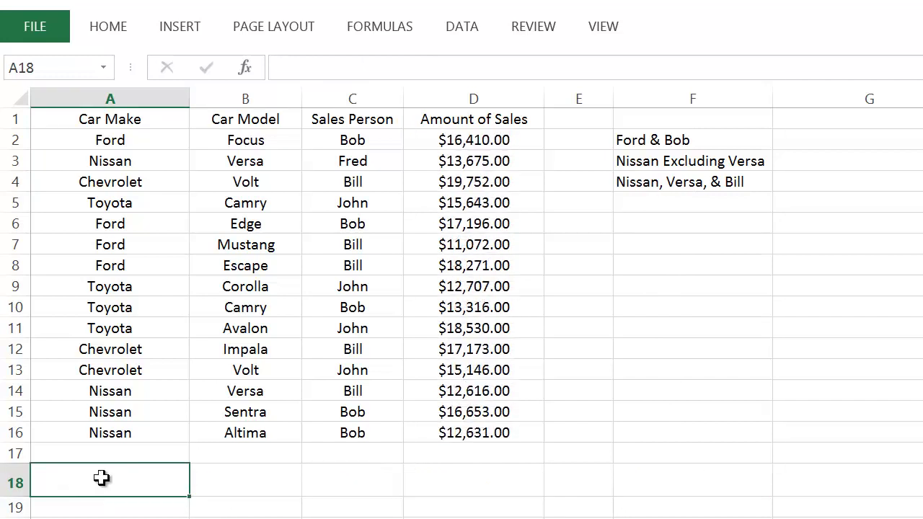
Step: Shorten row 18 and move the 'Ford & Bob' label from F2 into A18
{"action": "left_click_drag", "start_coordinate": [20, 497], "coordinate": [20, 491]}
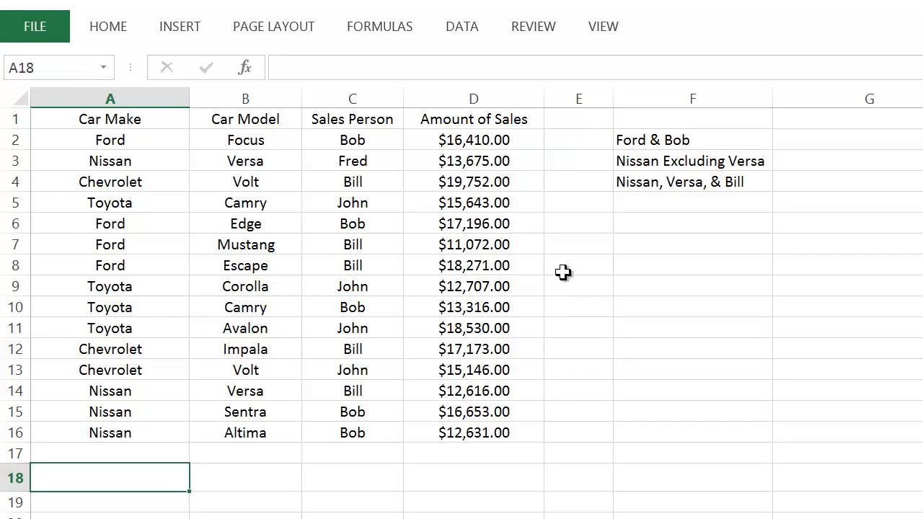
{"action": "left_click", "coordinate": [663, 140]}
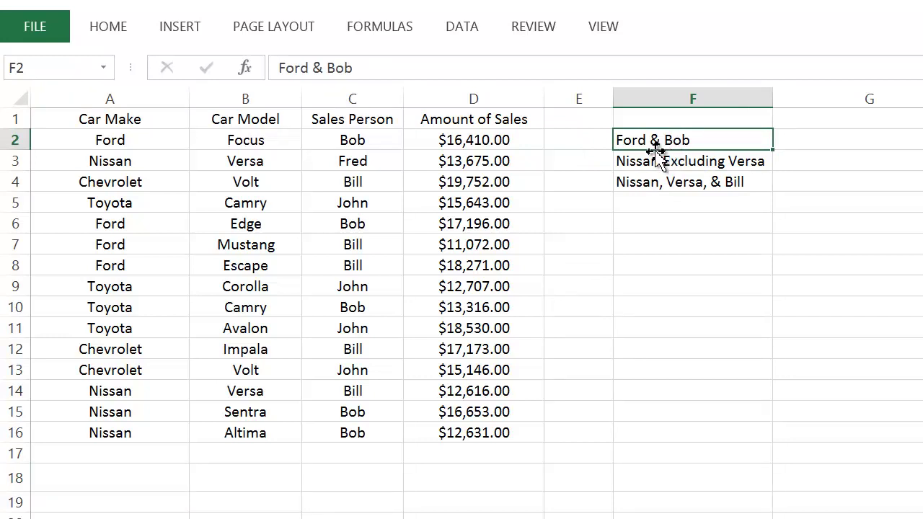
{"action": "left_click_drag", "start_coordinate": [658, 148], "coordinate": [140, 483]}
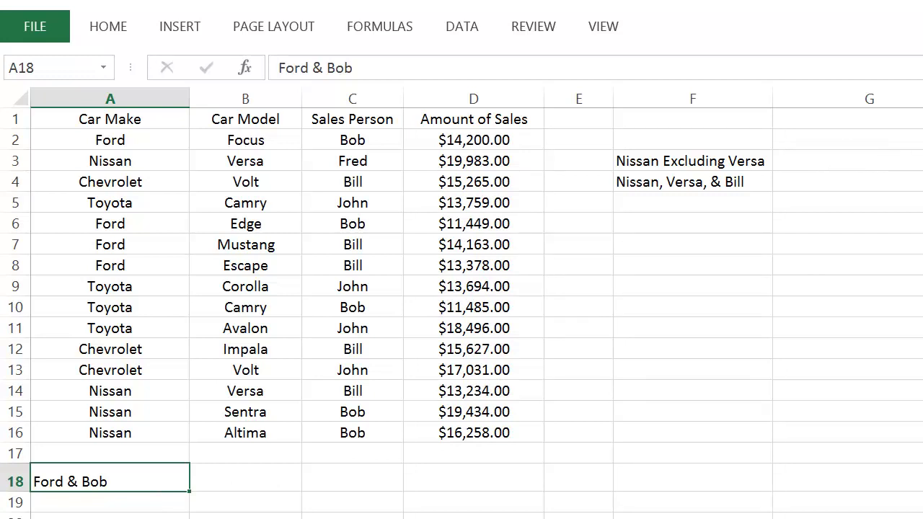
{"action": "left_click", "coordinate": [246, 484]}
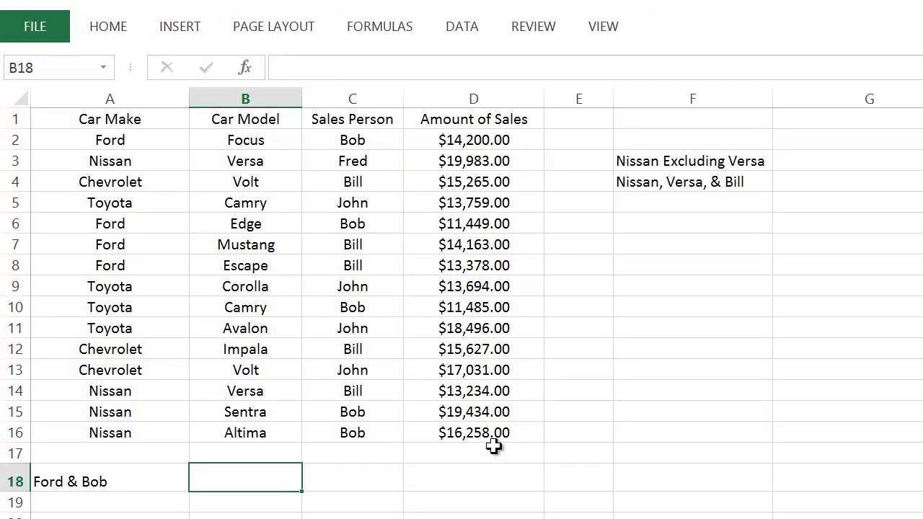
Step: Start a SUMIFS formula in B18 with Amount of Sales D2:D16 as the sum range
{"action": "type", "text": "="}
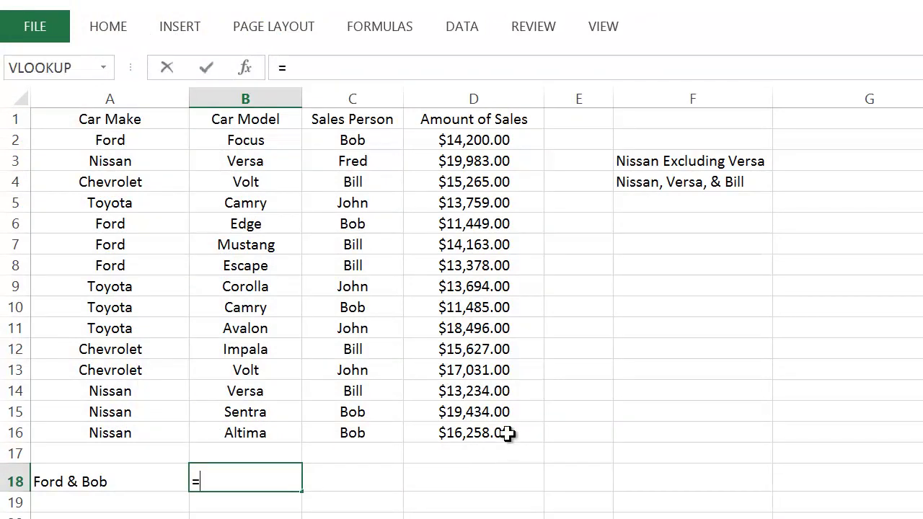
{"action": "type", "text": "s"}
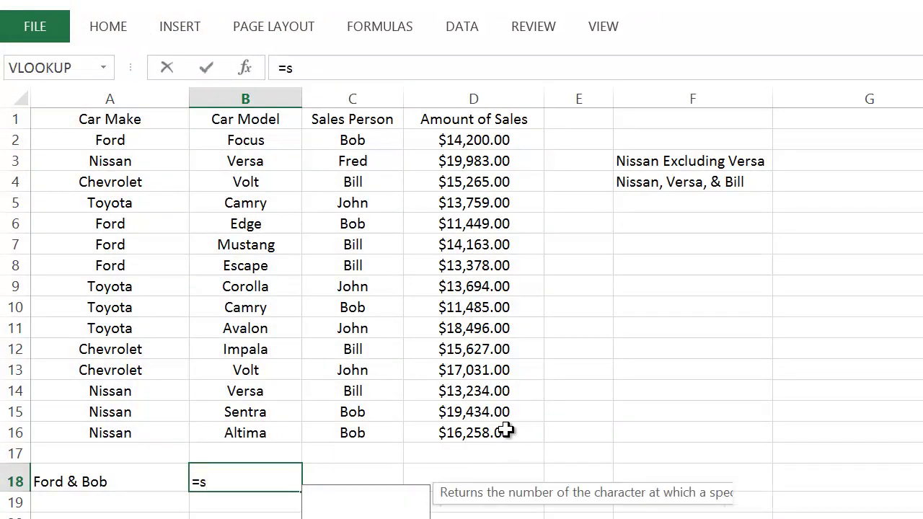
{"action": "type", "text": "umi"}
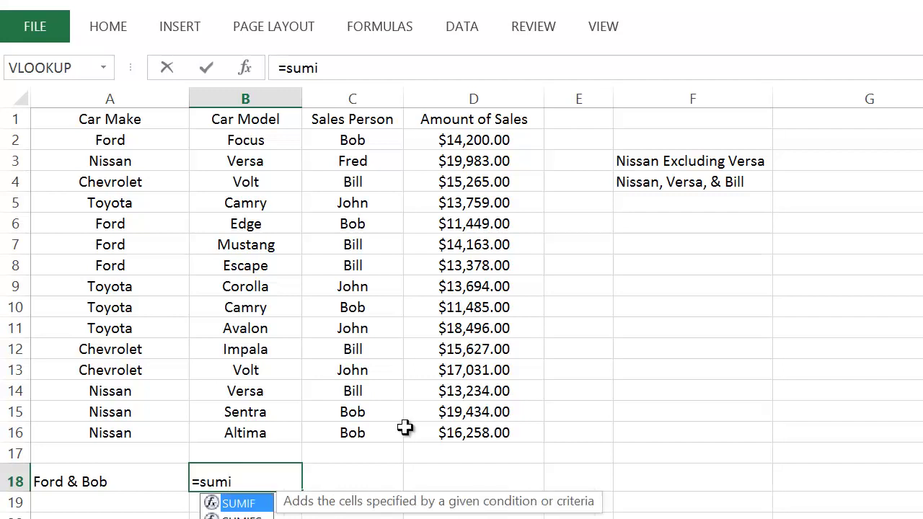
{"action": "key", "text": "Down"}
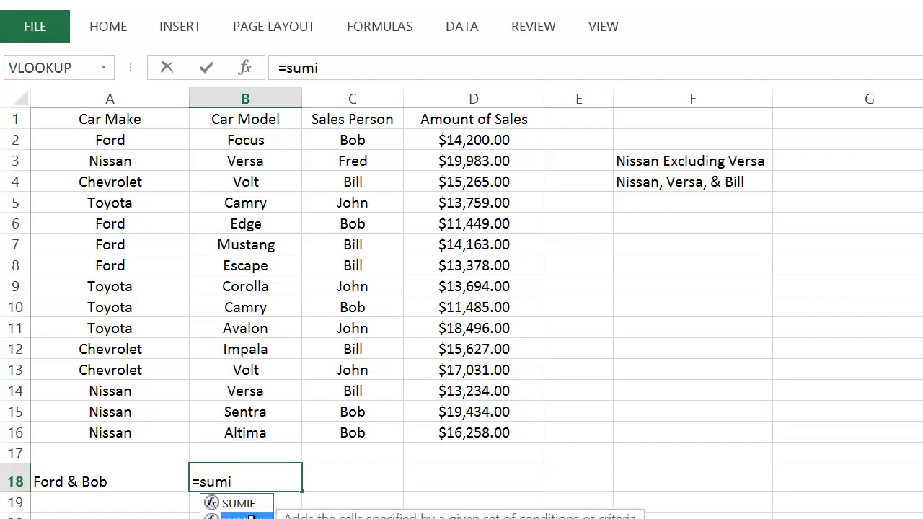
{"action": "key", "text": "Tab"}
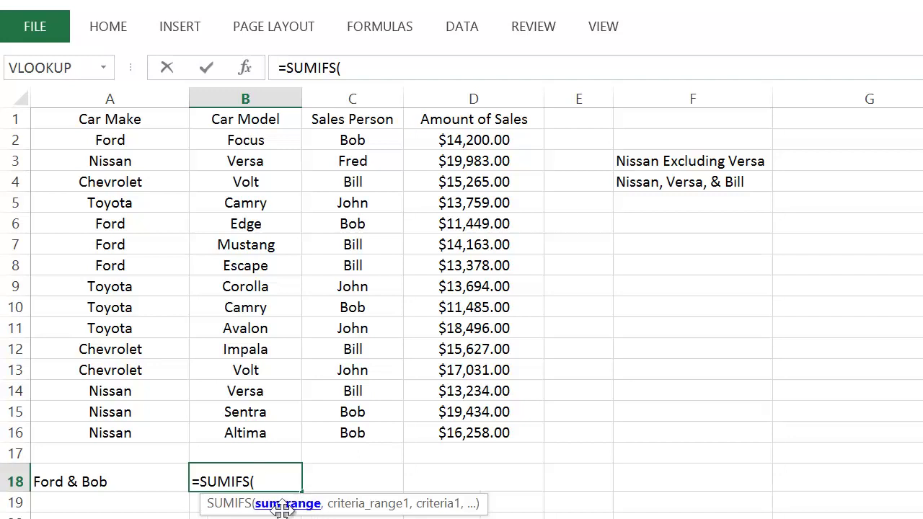
{"action": "left_click_drag", "start_coordinate": [464, 140], "coordinate": [470, 445]}
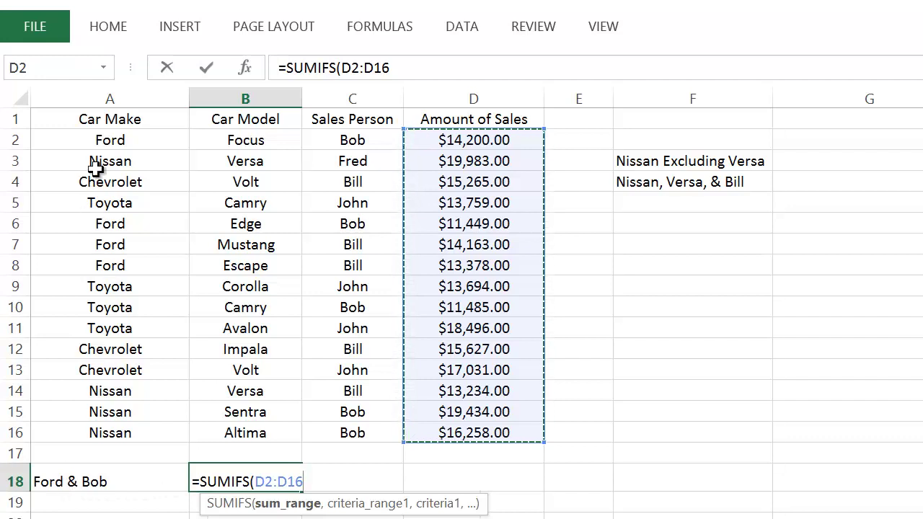
{"action": "left_click", "coordinate": [106, 140]}
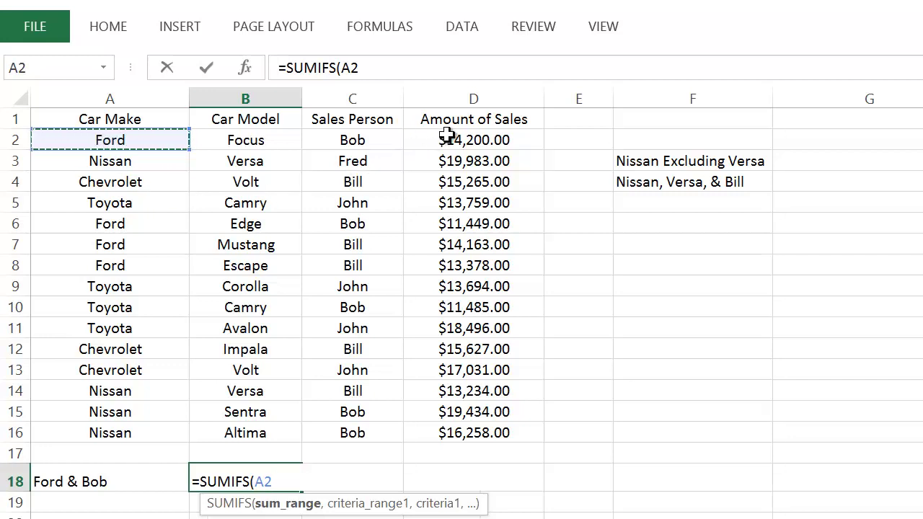
{"action": "left_click_drag", "start_coordinate": [449, 137], "coordinate": [457, 439]}
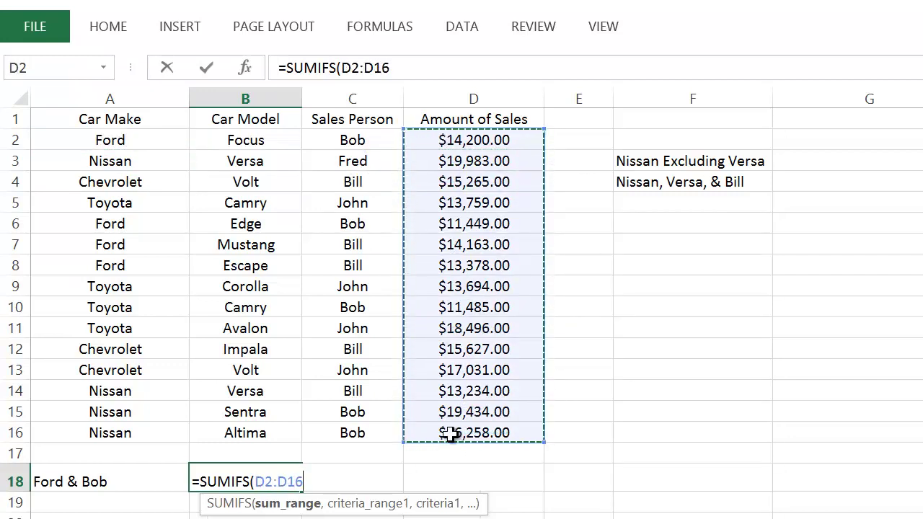
{"action": "type", "text": ","}
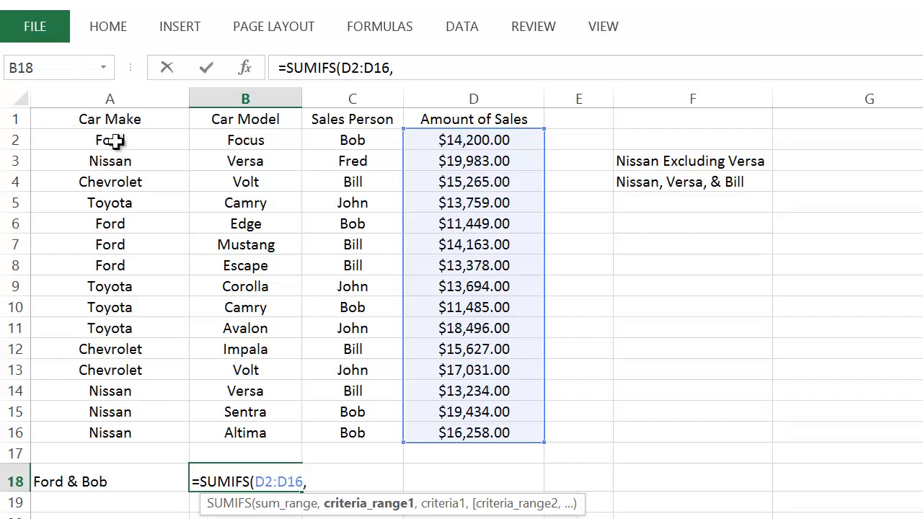
Step: Add the Car Make criterion A2:A16 = "Ford" to the B18 formula, starting the next range at C2
{"action": "left_click_drag", "start_coordinate": [115, 140], "coordinate": [133, 443]}
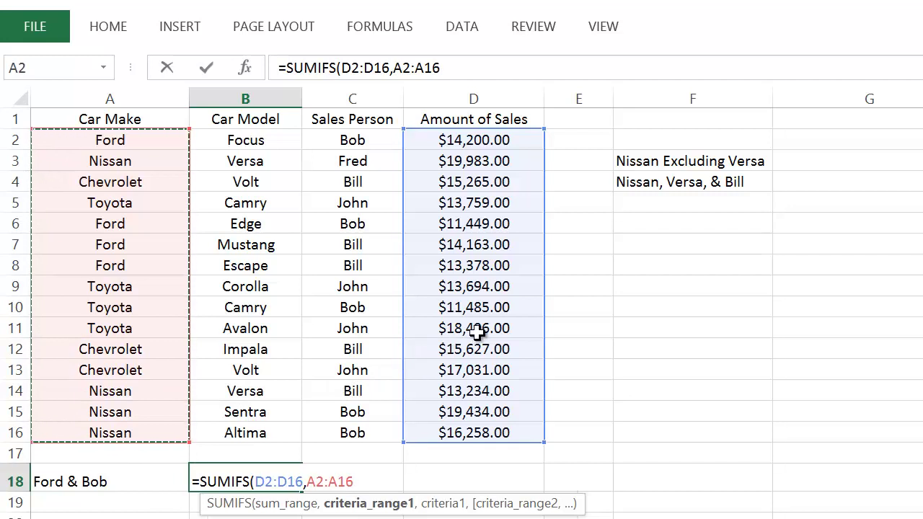
{"action": "type", "text": ","}
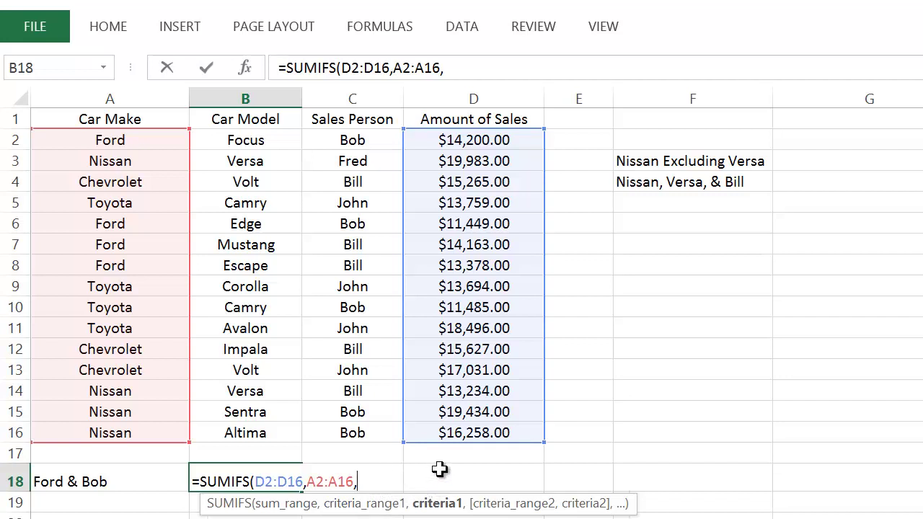
{"action": "type", "text": "\""}
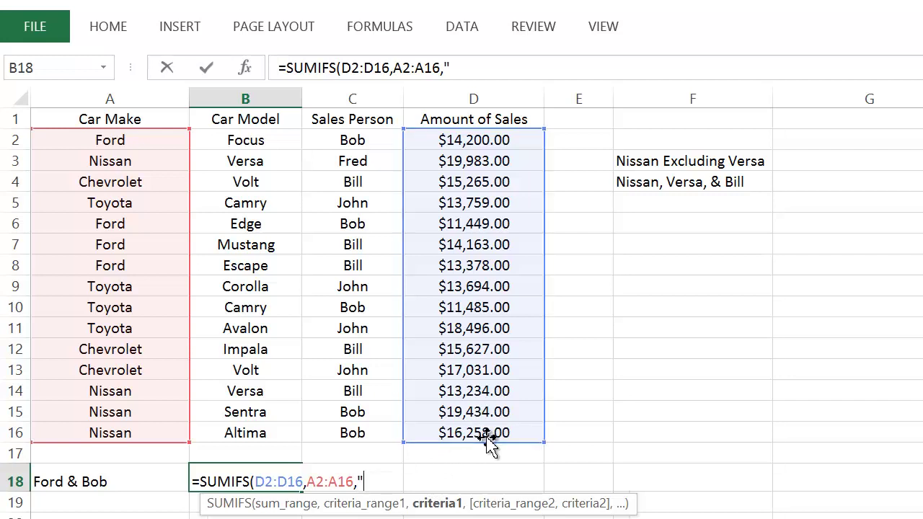
{"action": "type", "text": "F"}
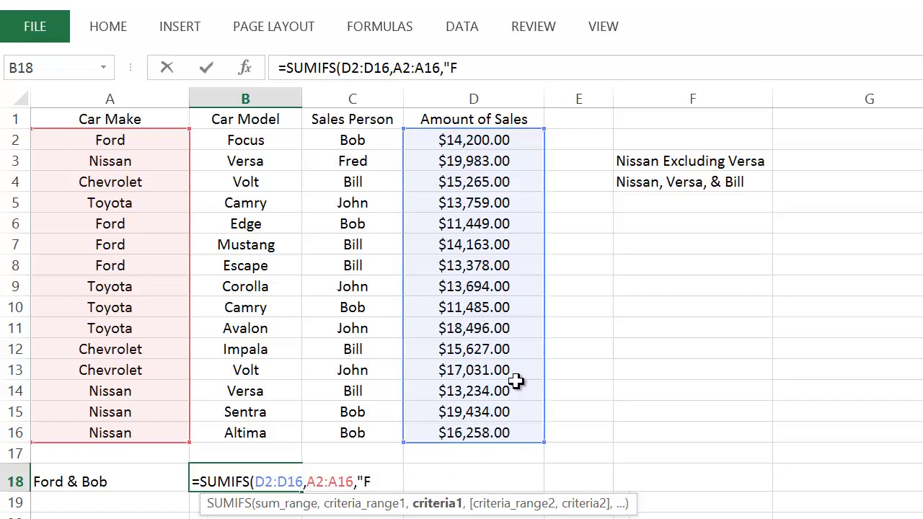
{"action": "type", "text": "ord\","}
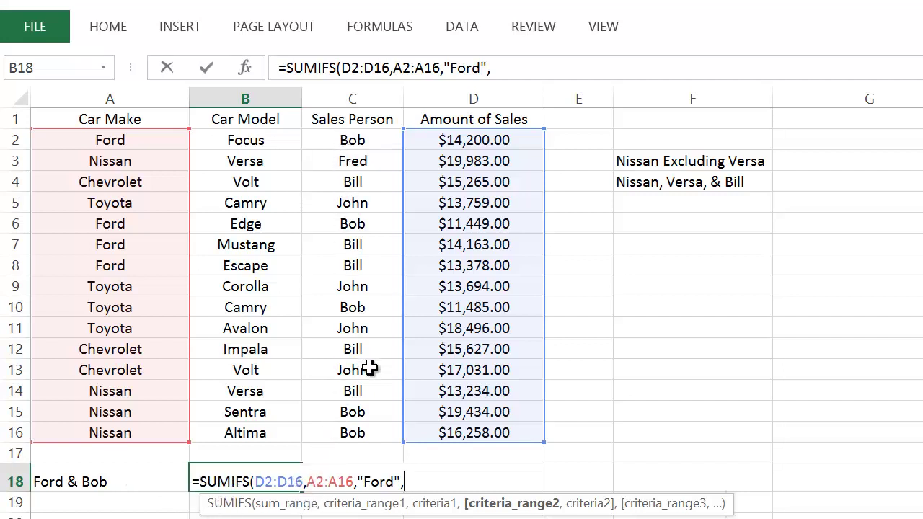
{"action": "left_click", "coordinate": [349, 137]}
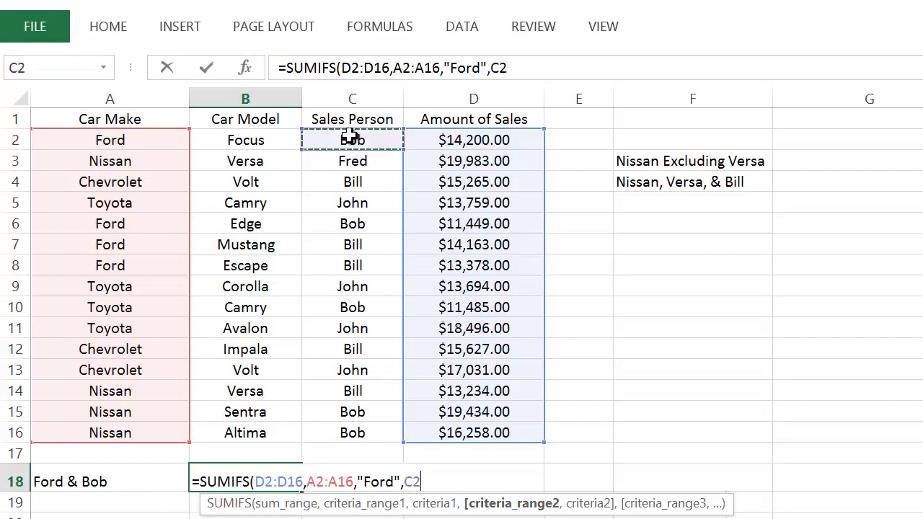
Step: Add Sales Person range C2:C16 with criterion "Bob" and enter the formula
{"action": "left_click_drag", "start_coordinate": [349, 137], "coordinate": [331, 431]}
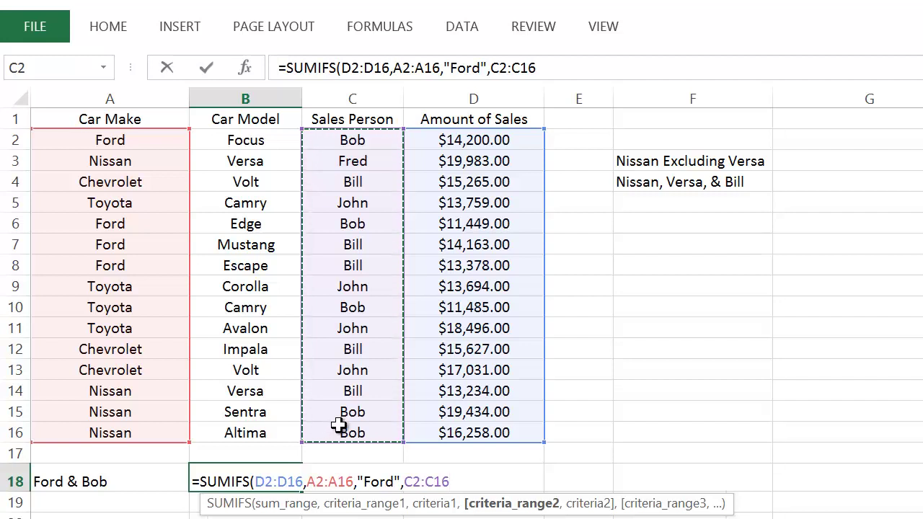
{"action": "type", "text": ","}
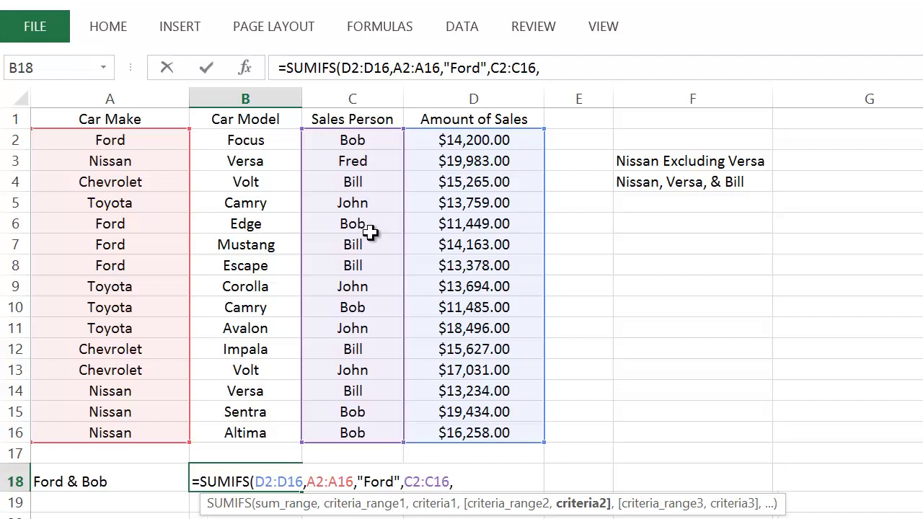
{"action": "type", "text": "\"Bob"}
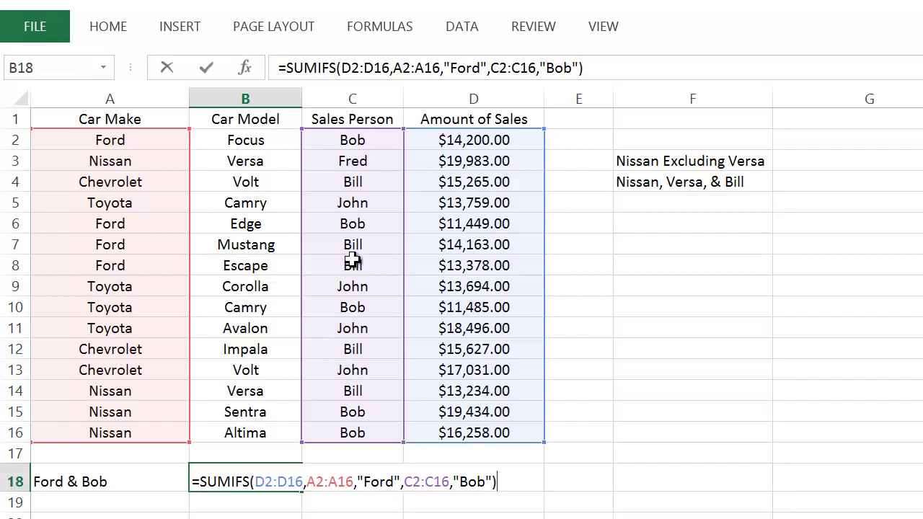
{"action": "key", "text": "Return"}
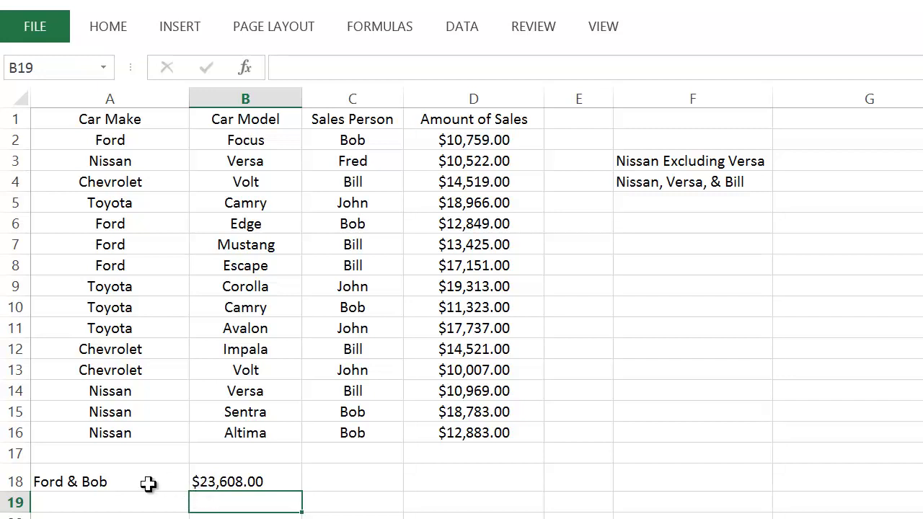
Step: Delete the Ford & Bob label and its total from A18:B18
{"action": "left_click_drag", "start_coordinate": [148, 482], "coordinate": [210, 480]}
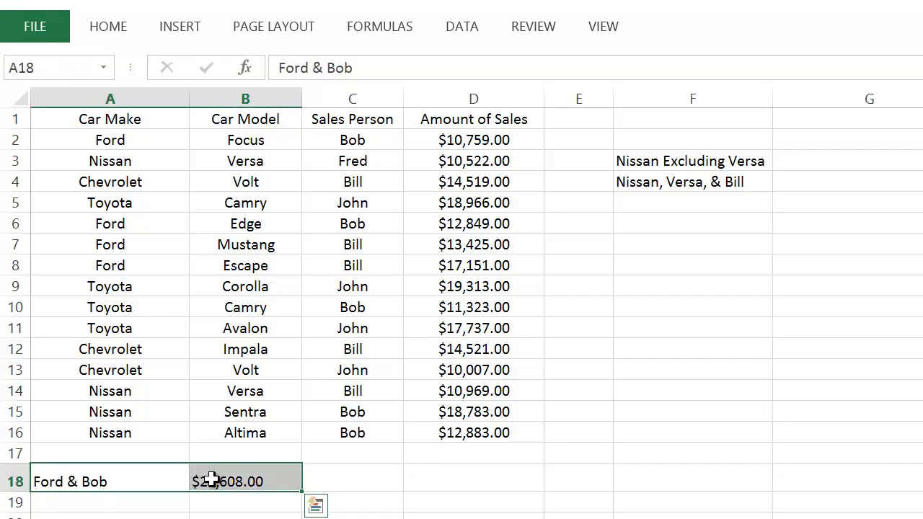
{"action": "key", "text": "Delete"}
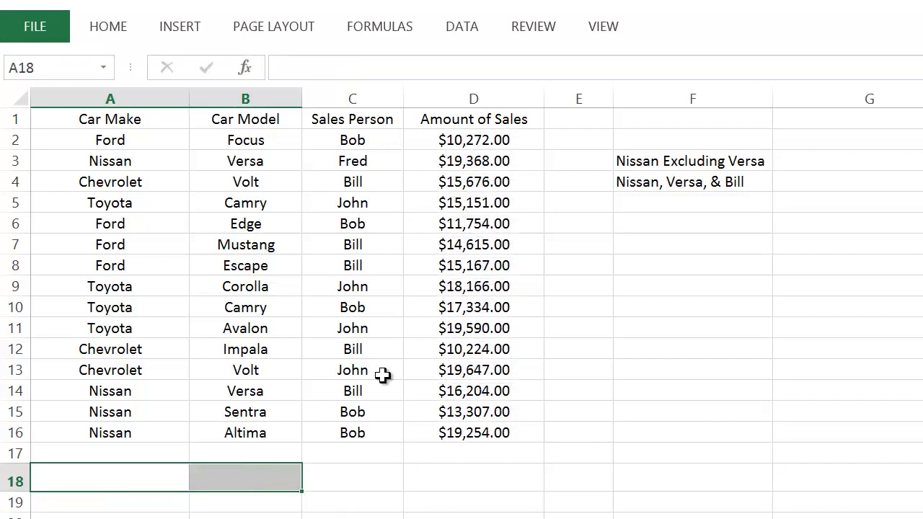
{"action": "left_click", "coordinate": [648, 158]}
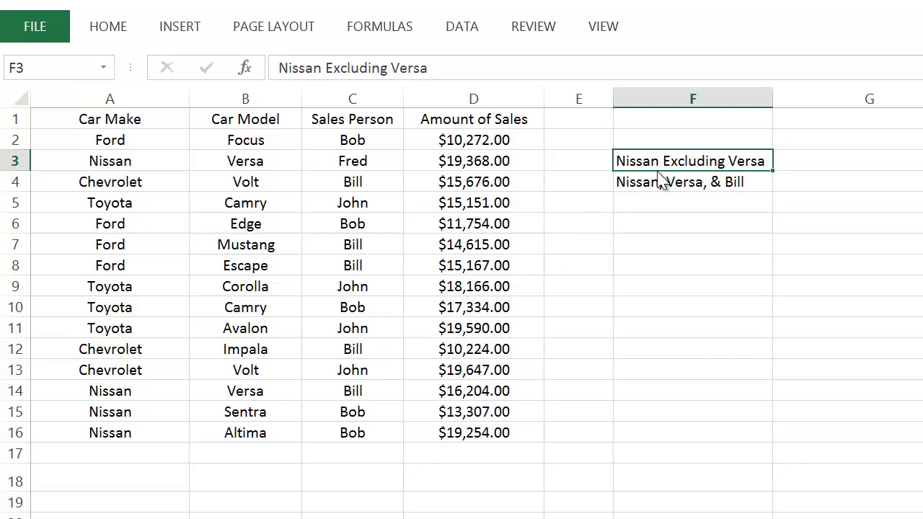
Step: Move 'Nissan Excluding Versa' to A18 and start B18's SUMIFS over D2:D16 with A2:A16 = "Nissan"
{"action": "left_click_drag", "start_coordinate": [655, 179], "coordinate": [129, 472]}
{"action": "left_click", "coordinate": [244, 475]}
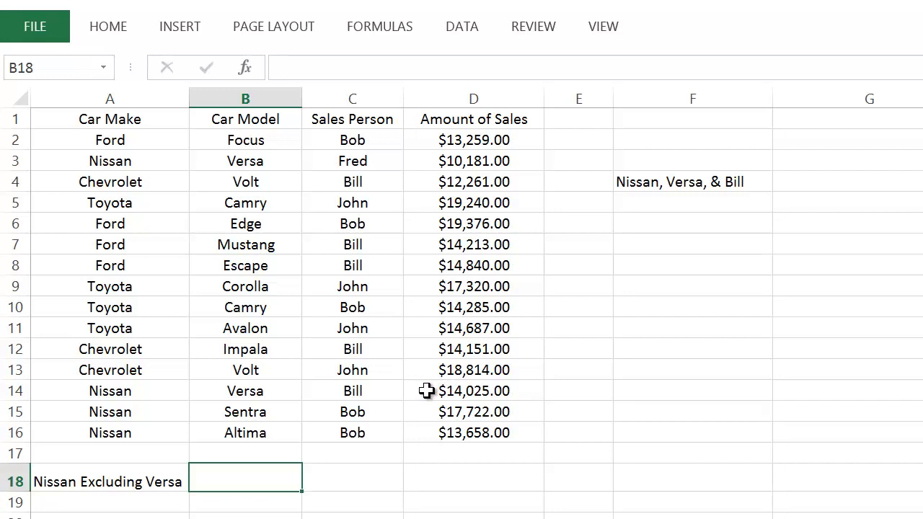
{"action": "type", "text": "=s"}
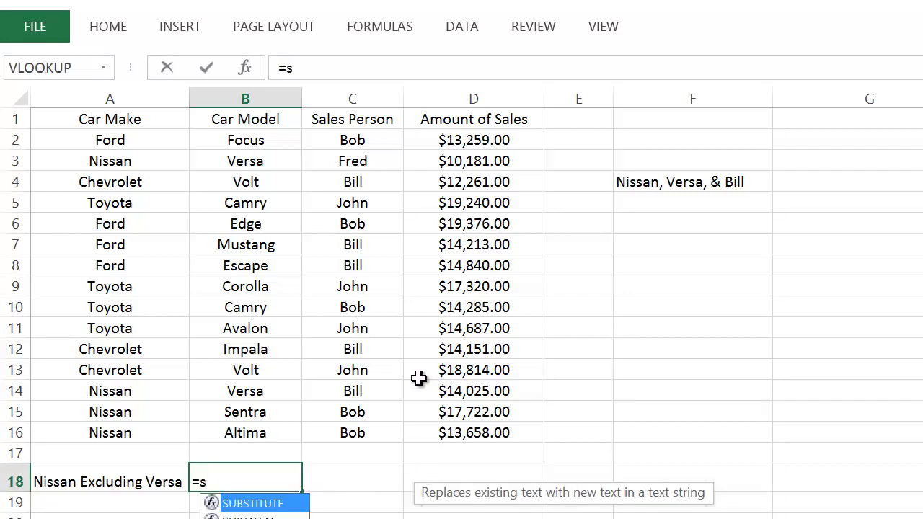
{"action": "type", "text": "umi"}
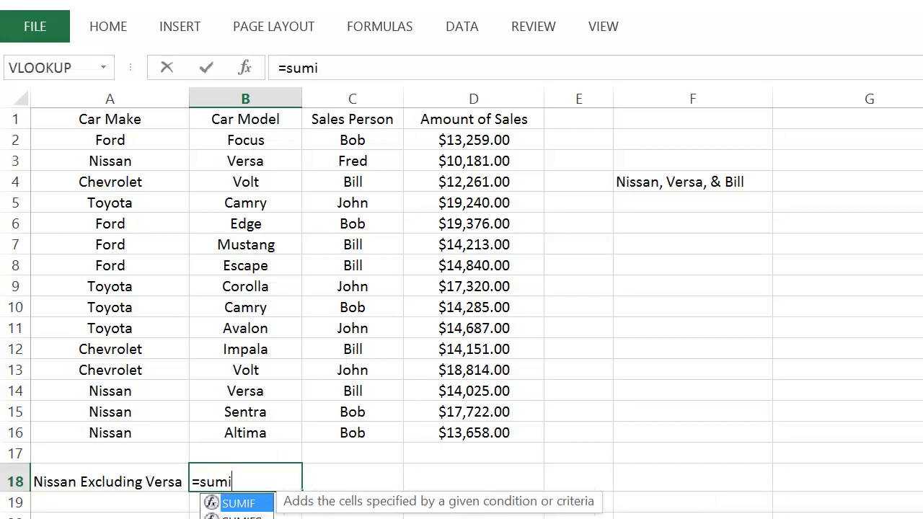
{"action": "key", "text": "Down"}
{"action": "key", "text": "Tab"}
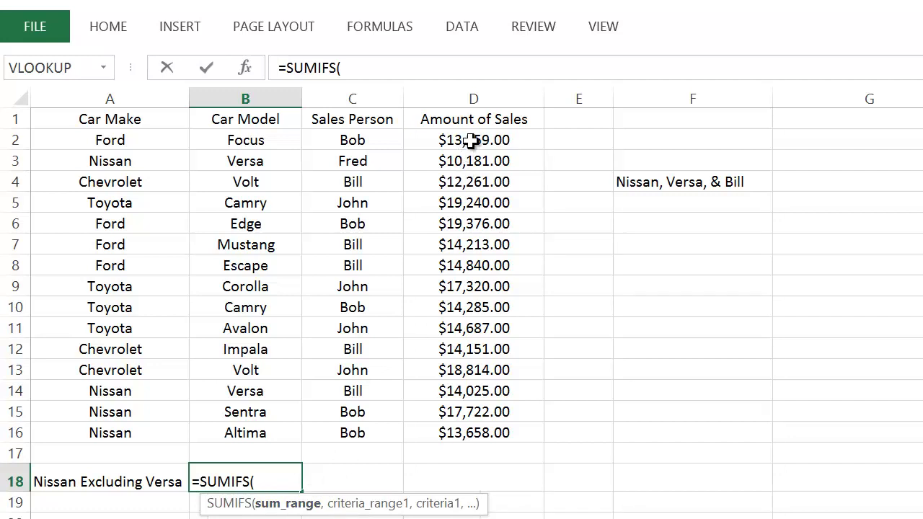
{"action": "left_click_drag", "start_coordinate": [471, 140], "coordinate": [476, 433]}
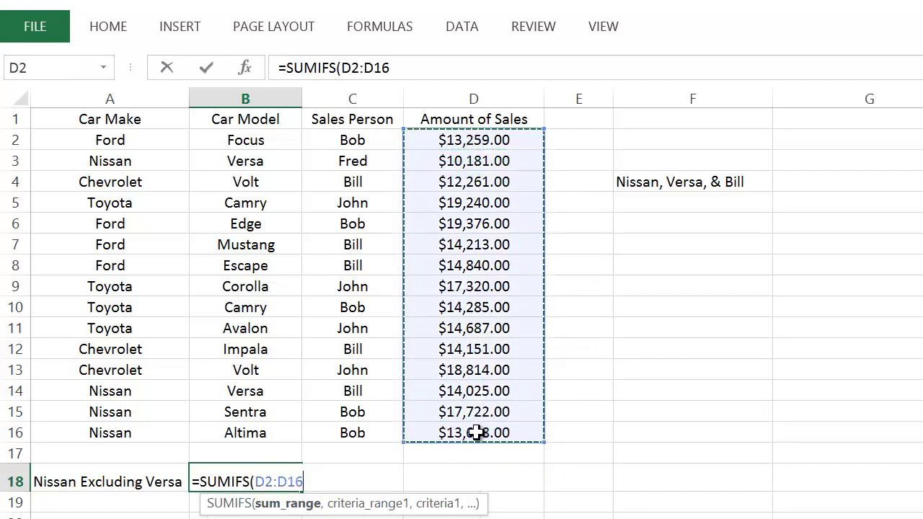
{"action": "type", "text": ","}
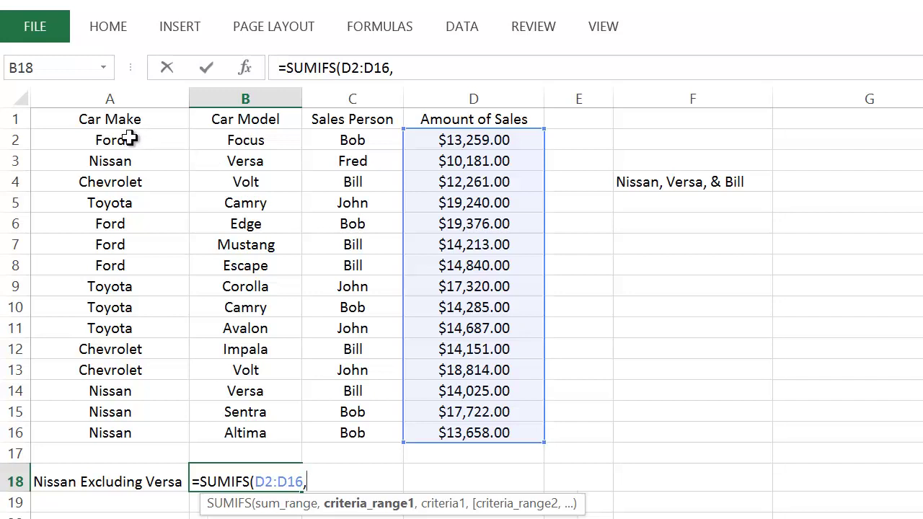
{"action": "left_click_drag", "start_coordinate": [129, 138], "coordinate": [144, 432]}
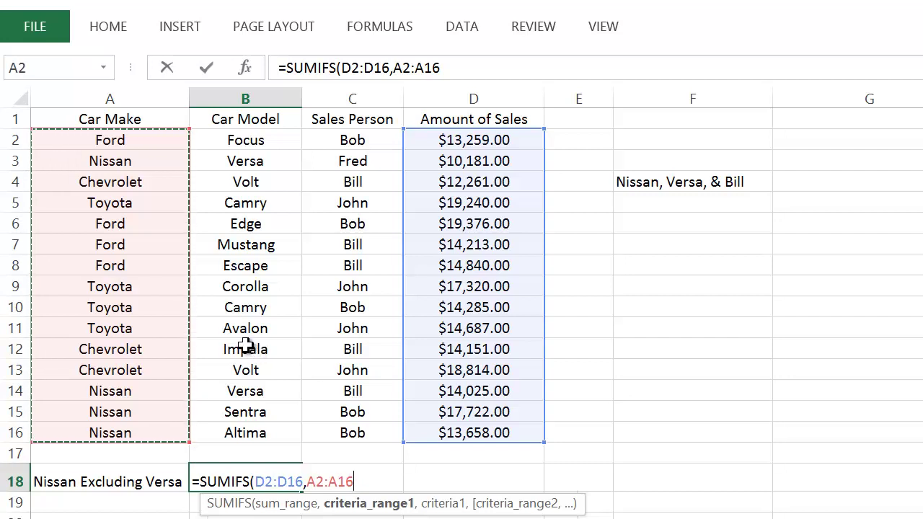
{"action": "type", "text": ","}
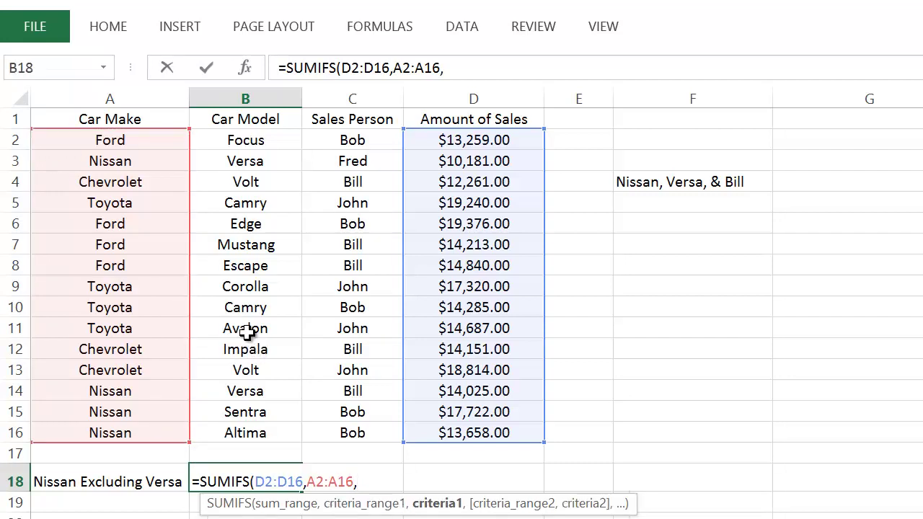
{"action": "type", "text": "\"N"}
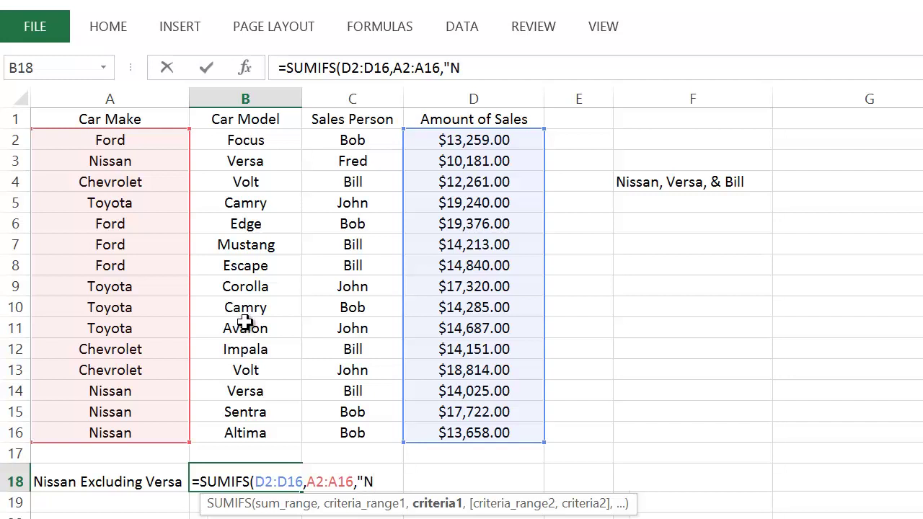
{"action": "type", "text": "issan"}
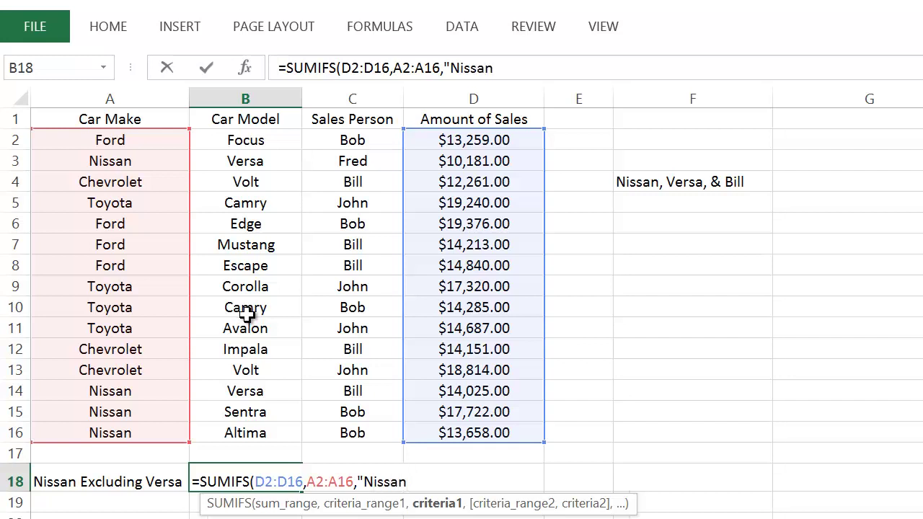
{"action": "type", "text": "\","}
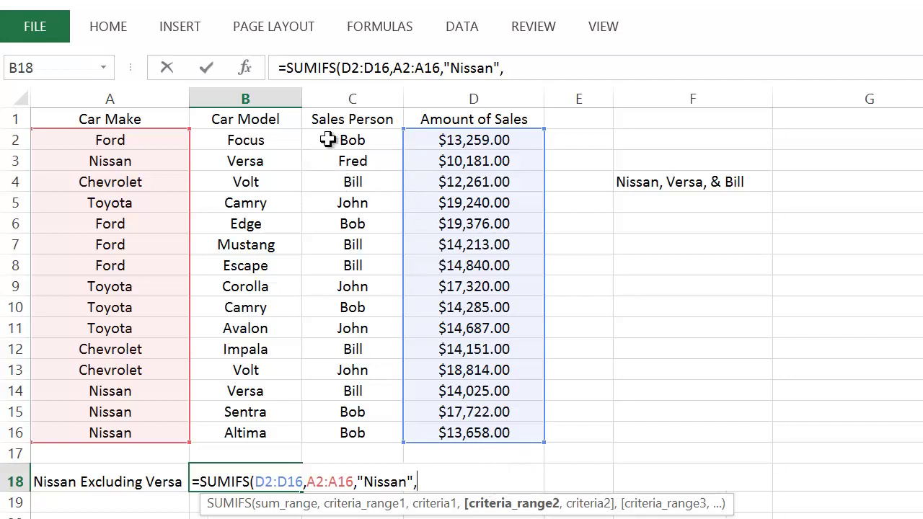
Step: Add model range B2:B16 with criterion "<>Versa" and enter the formula, giving $33,642.00
{"action": "left_click_drag", "start_coordinate": [266, 141], "coordinate": [267, 429]}
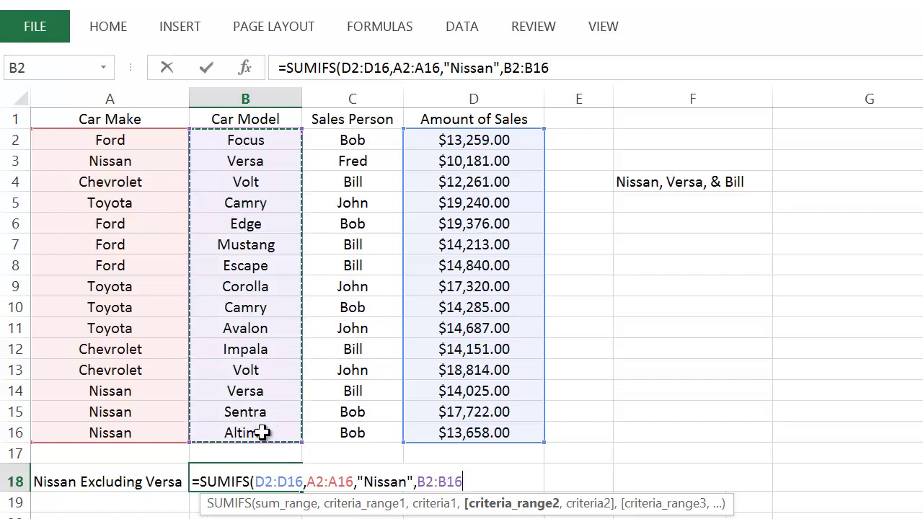
{"action": "type", "text": ","}
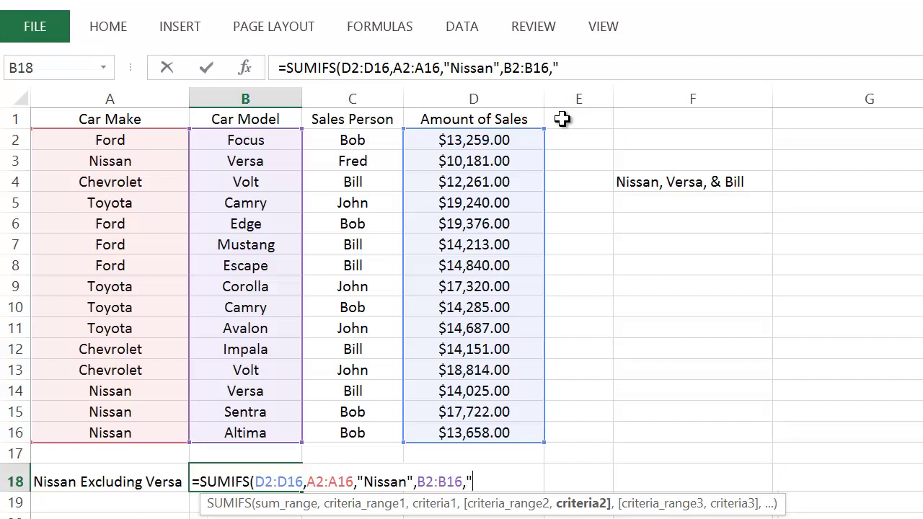
{"action": "type", "text": ">Versa"}
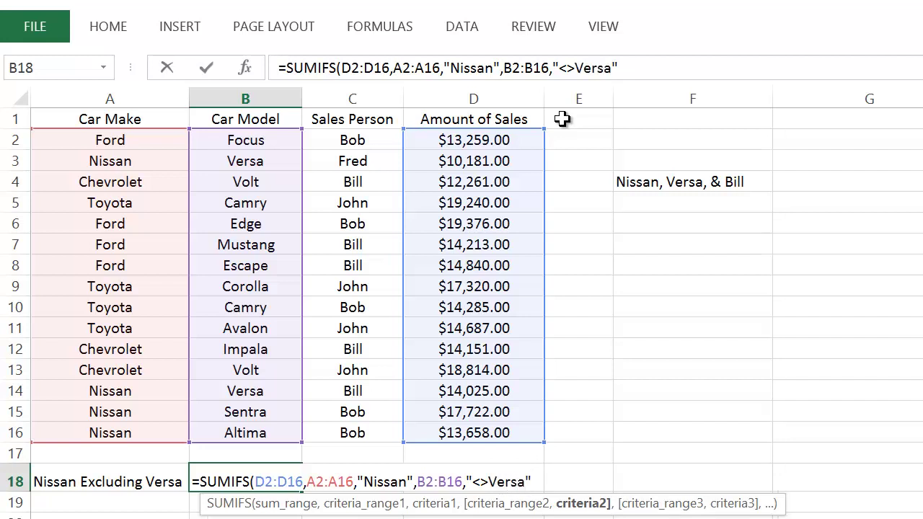
{"action": "type", "text": "\")"}
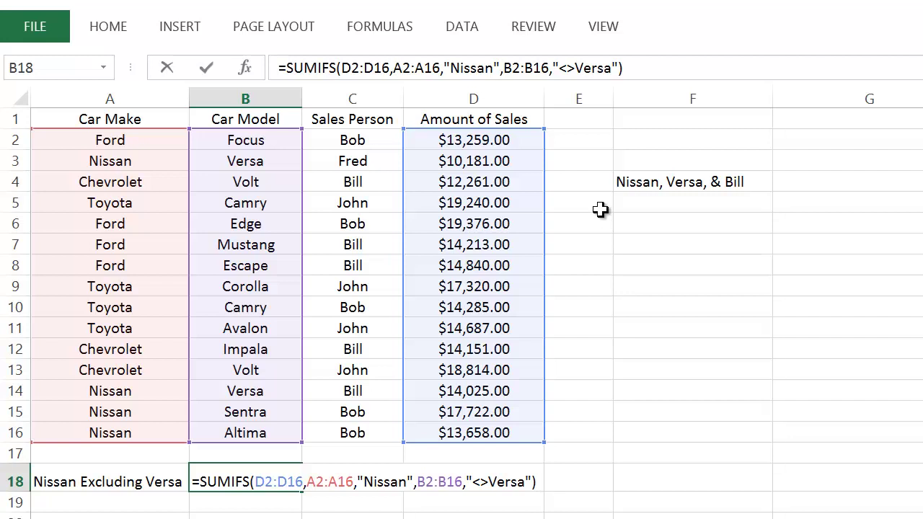
{"action": "key", "text": "Return"}
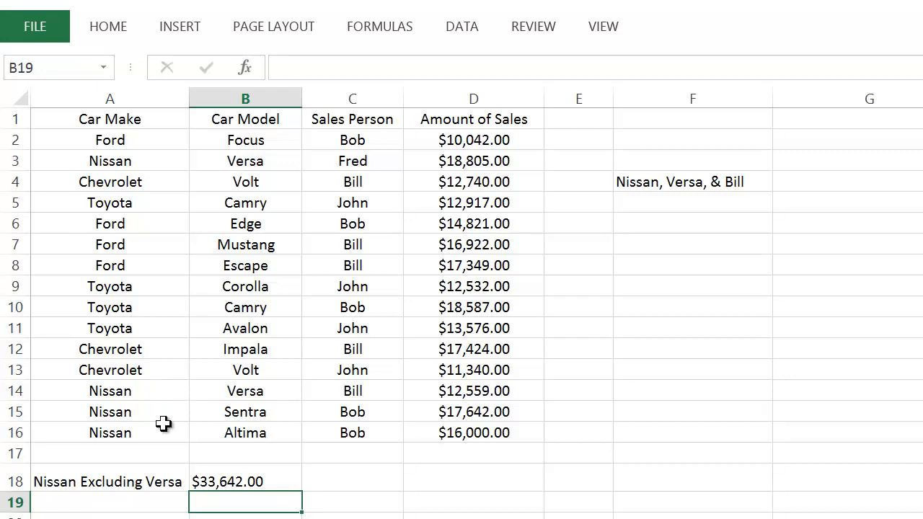
Step: Check the D15 and D16 sales amounts, then clear the label and total from A18:B18
{"action": "left_click", "coordinate": [453, 413]}
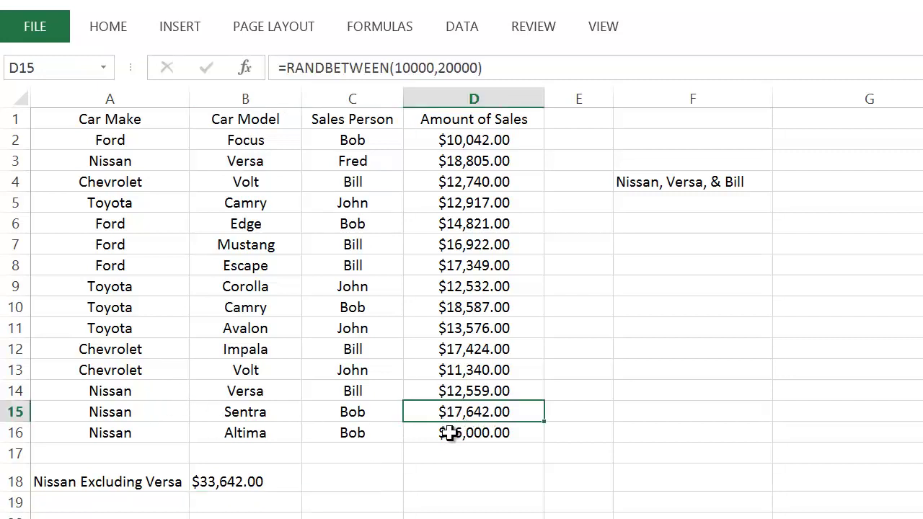
{"action": "left_click", "coordinate": [449, 432], "text": "ctrl"}
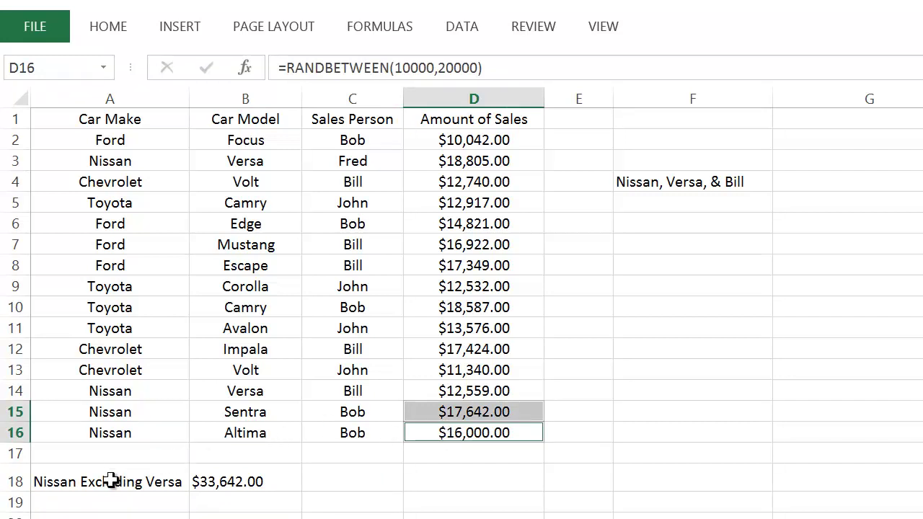
{"action": "left_click_drag", "start_coordinate": [88, 481], "coordinate": [200, 481]}
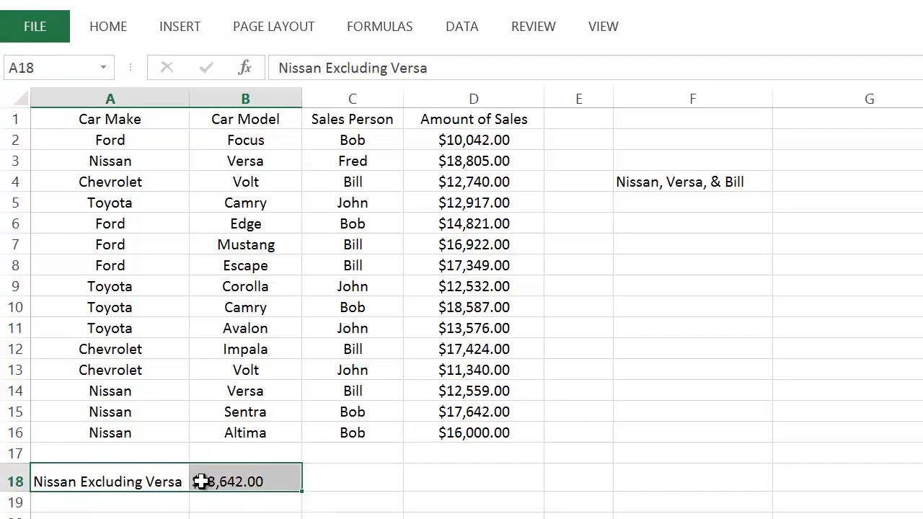
{"action": "key", "text": "Delete"}
Step: Move the 'Nissan, Versa, & Bill' label from F4 to A18 and begin =sumi in B18
{"action": "left_click", "coordinate": [125, 474]}
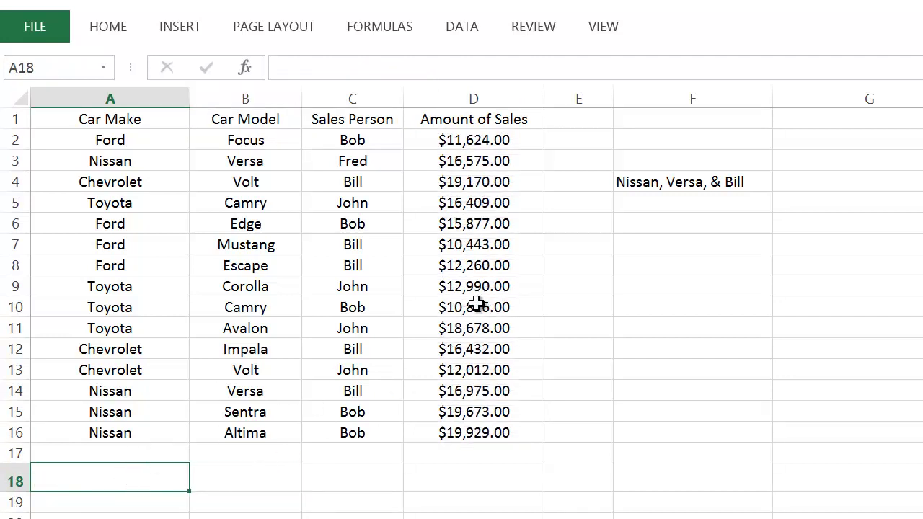
{"action": "left_click", "coordinate": [646, 185]}
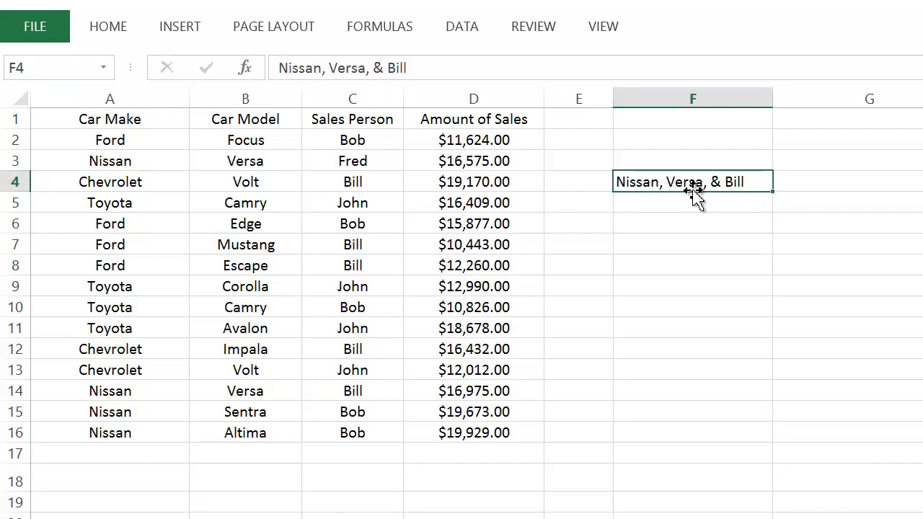
{"action": "mouse_move", "coordinate": [640, 195]}
{"action": "left_mouse_down"}
{"action": "mouse_move", "coordinate": [622, 276]}
{"action": "mouse_move", "coordinate": [273, 449]}
{"action": "mouse_move", "coordinate": [121, 487]}
{"action": "mouse_move", "coordinate": [154, 469]}
{"action": "left_mouse_up"}
{"action": "left_click", "coordinate": [235, 484]}
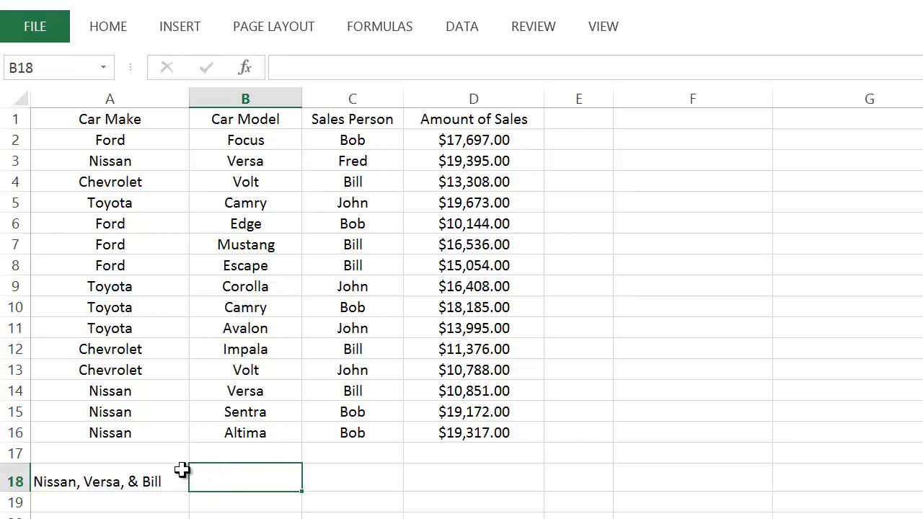
{"action": "type", "text": "=sumi"}
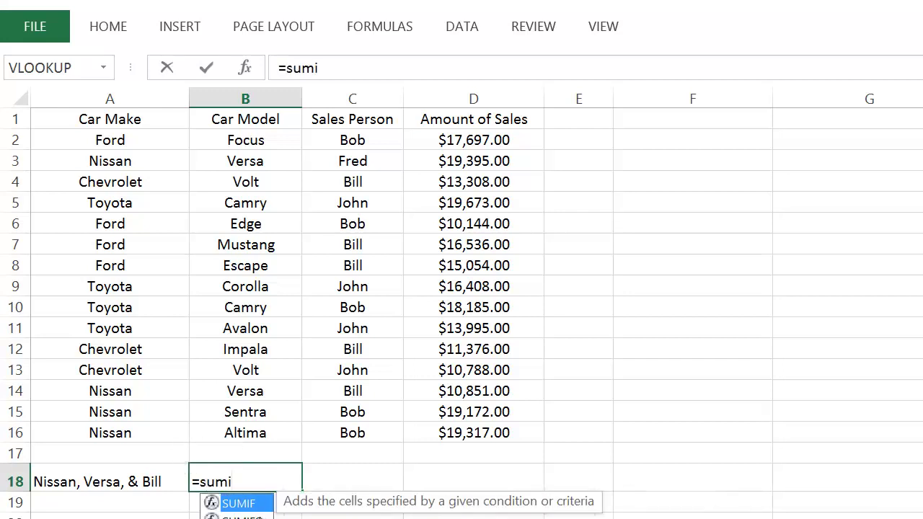
Step: Start a SUMIFS in B18 summing D2:D16 where A2:A16 equals "Nissan"
{"action": "key", "text": "Down"}
{"action": "key", "text": "Tab"}
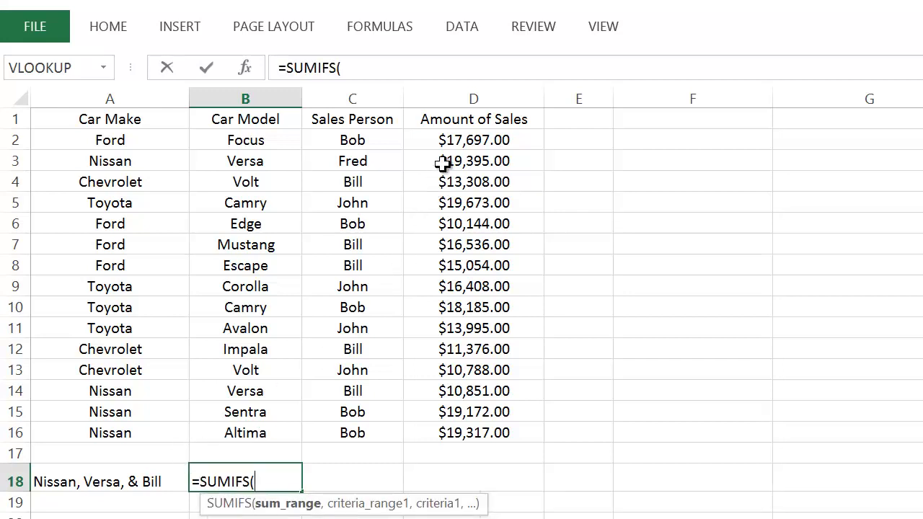
{"action": "left_click_drag", "start_coordinate": [460, 137], "coordinate": [492, 430]}
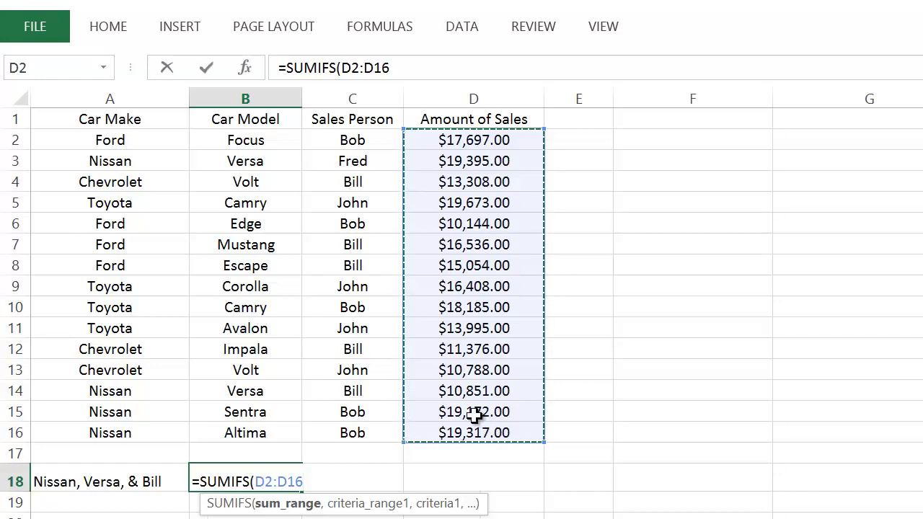
{"action": "type", "text": ","}
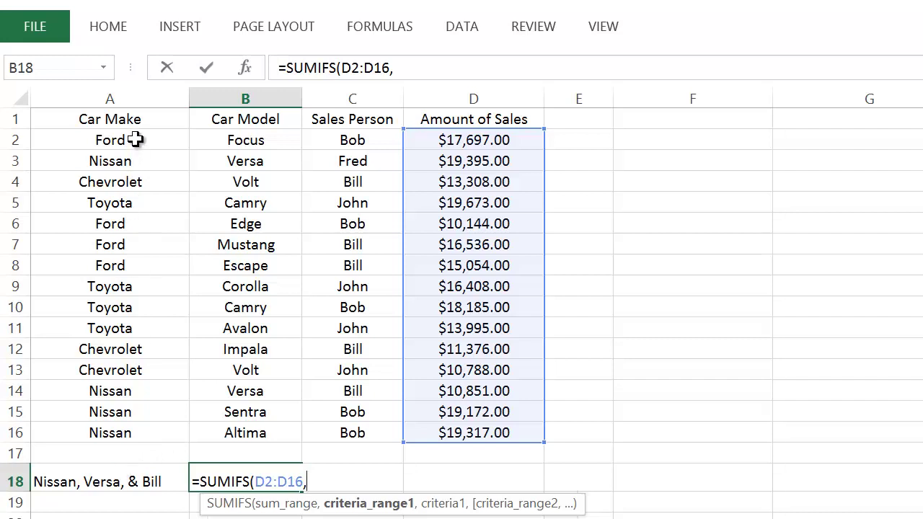
{"action": "left_click_drag", "start_coordinate": [136, 140], "coordinate": [151, 432]}
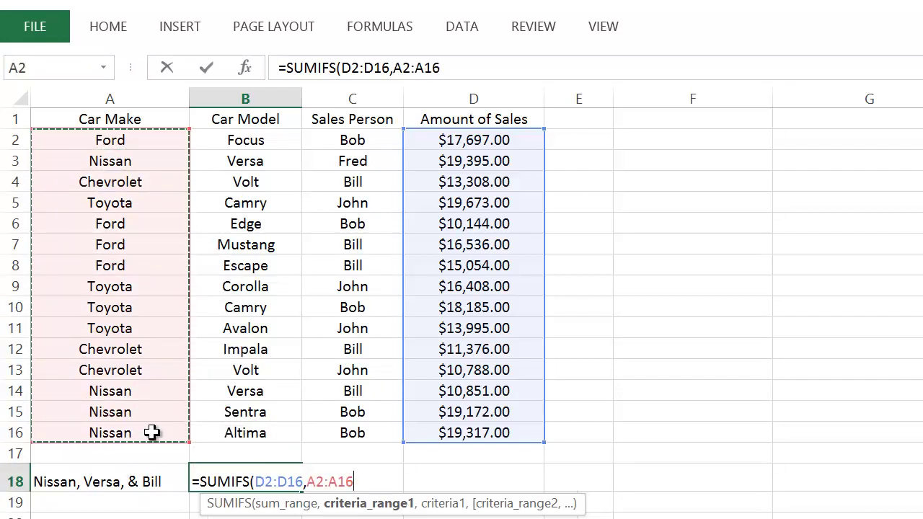
{"action": "type", "text": ","}
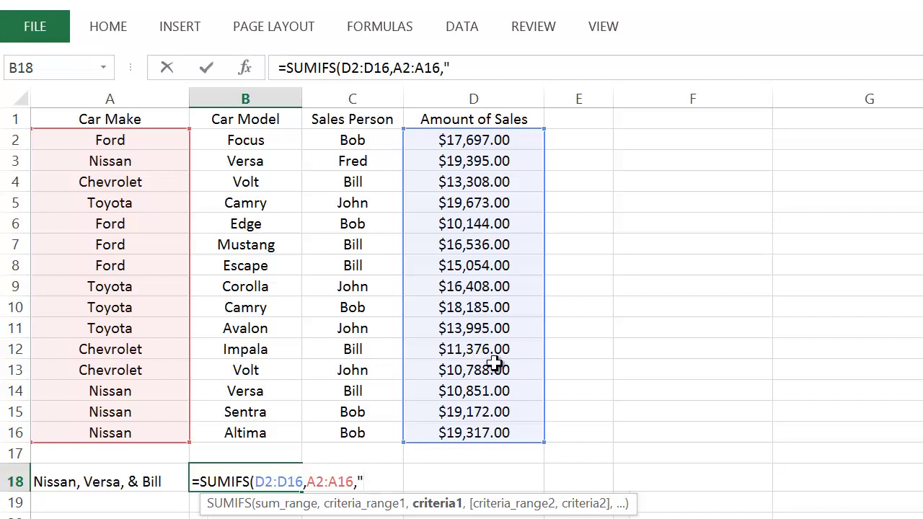
{"action": "type", "text": "Ni"}
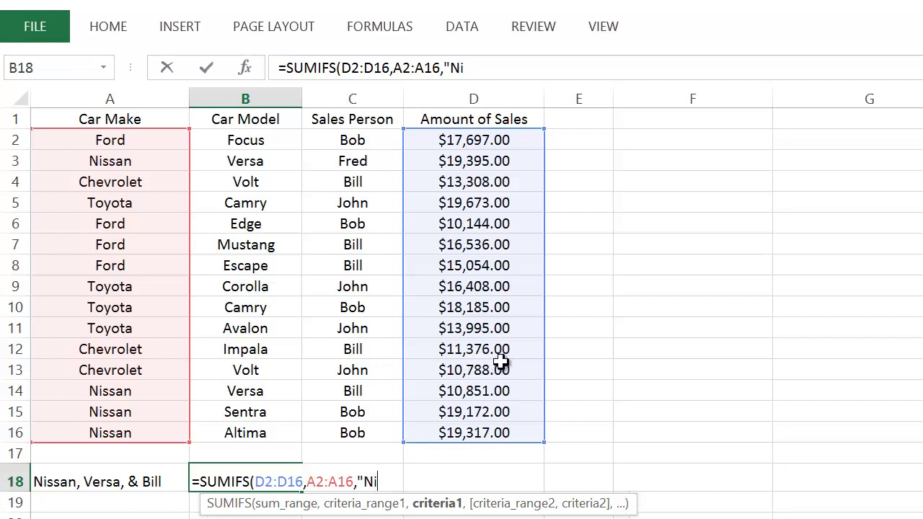
{"action": "type", "text": "ssan"}
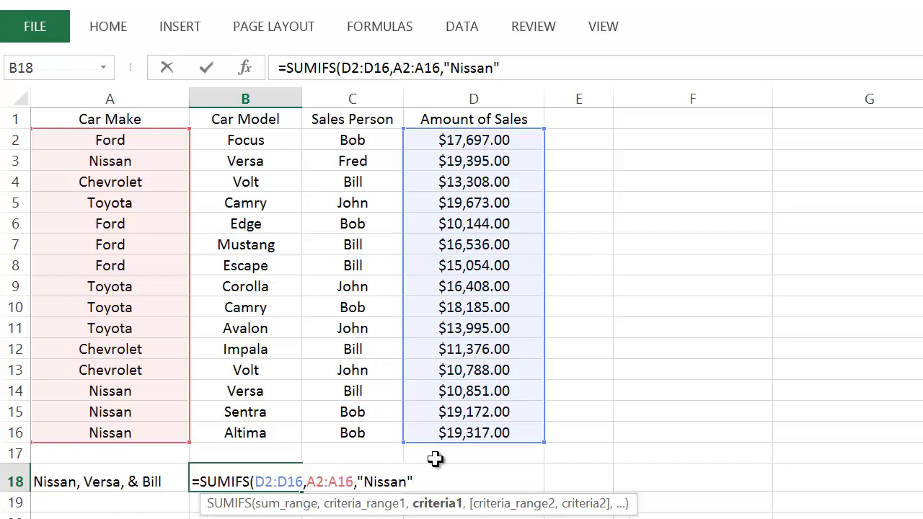
{"action": "type", "text": ","}
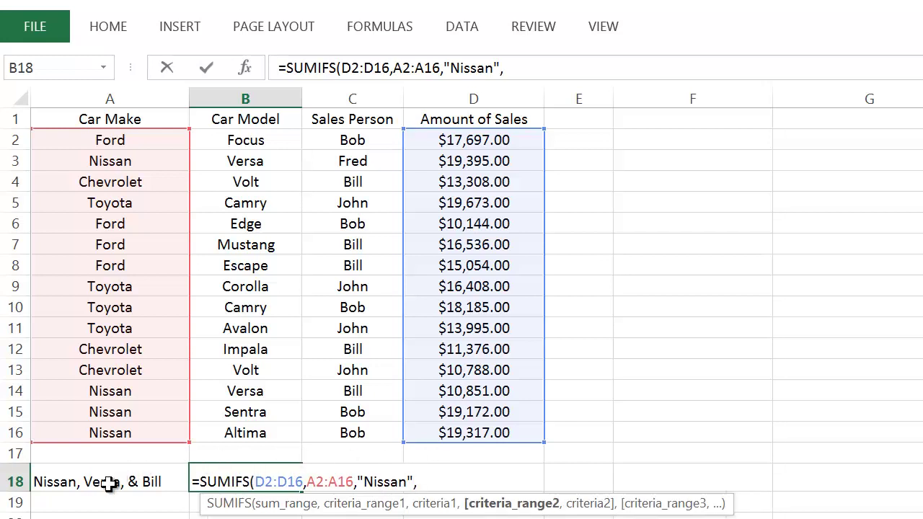
Step: Add criteria "Versa" on B2:B16 and "Bill" on C2:C16, so B18 returns $13,361.00
{"action": "left_click", "coordinate": [238, 140]}
{"action": "left_click_drag", "start_coordinate": [238, 140], "coordinate": [238, 435]}
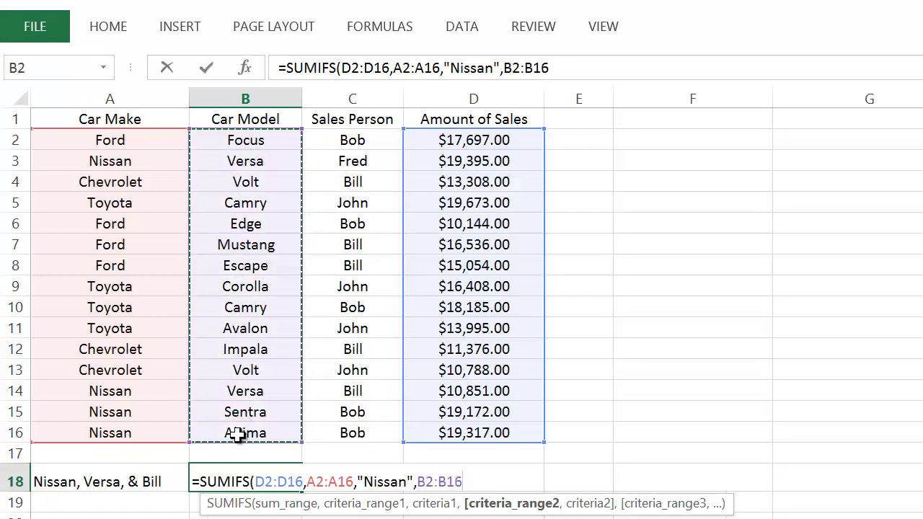
{"action": "type", "text": ","}
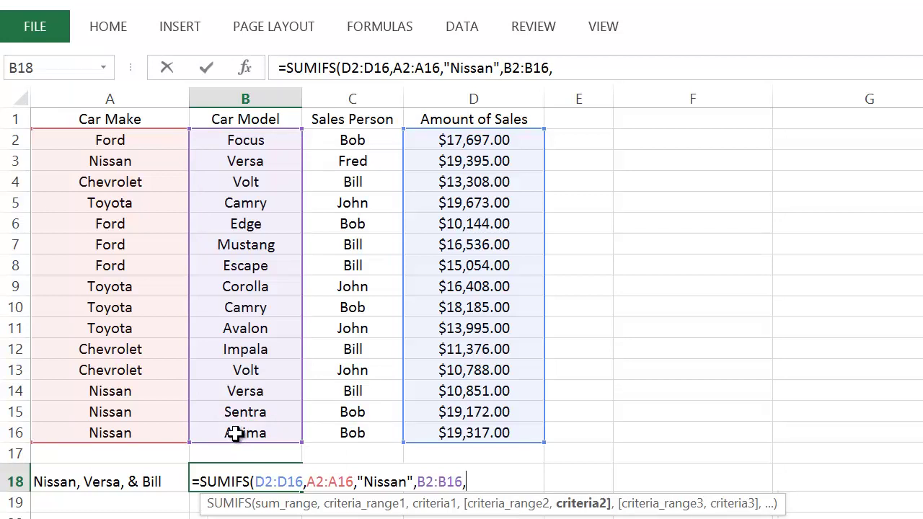
{"action": "type", "text": "\"Versa"}
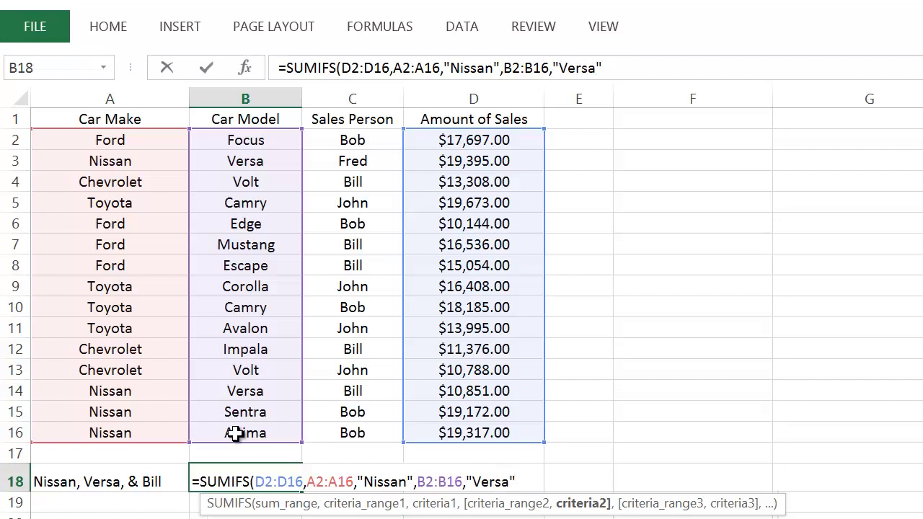
{"action": "type", "text": "\","}
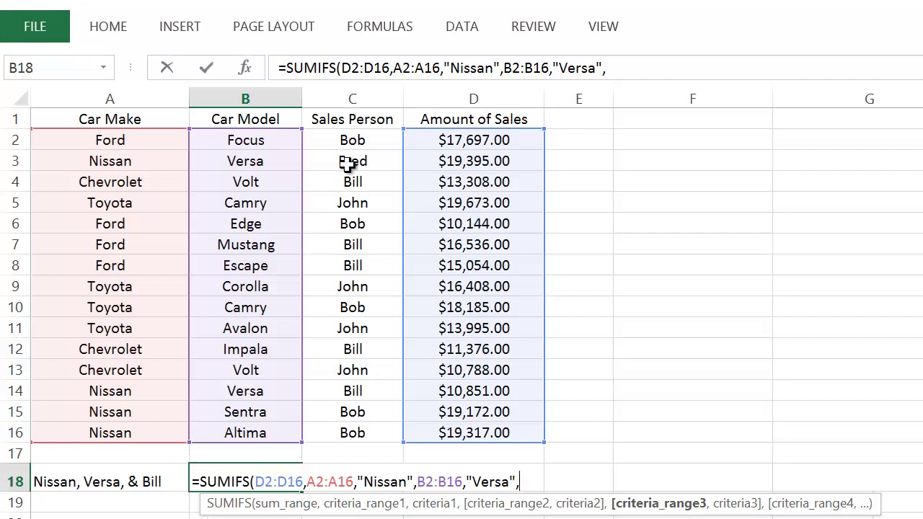
{"action": "left_click_drag", "start_coordinate": [354, 141], "coordinate": [357, 447]}
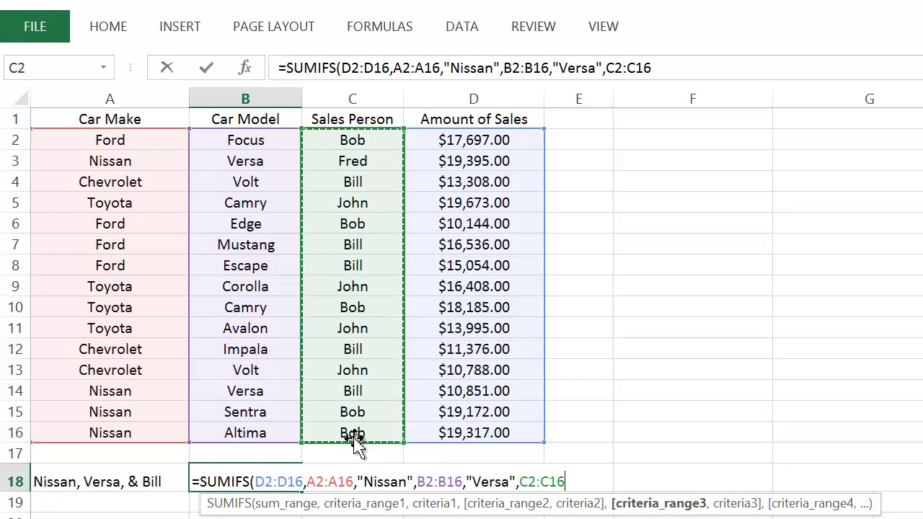
{"action": "type", "text": ","}
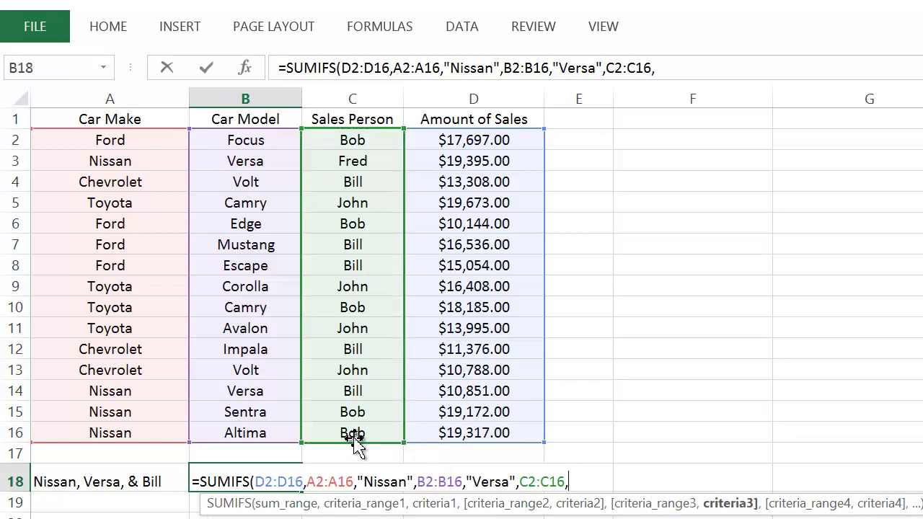
{"action": "type", "text": "\""}
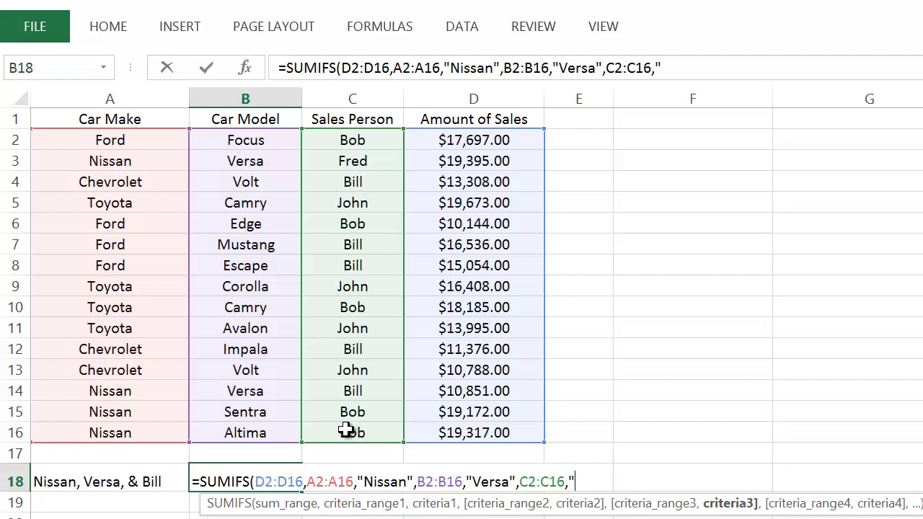
{"action": "type", "text": "Bill\")"}
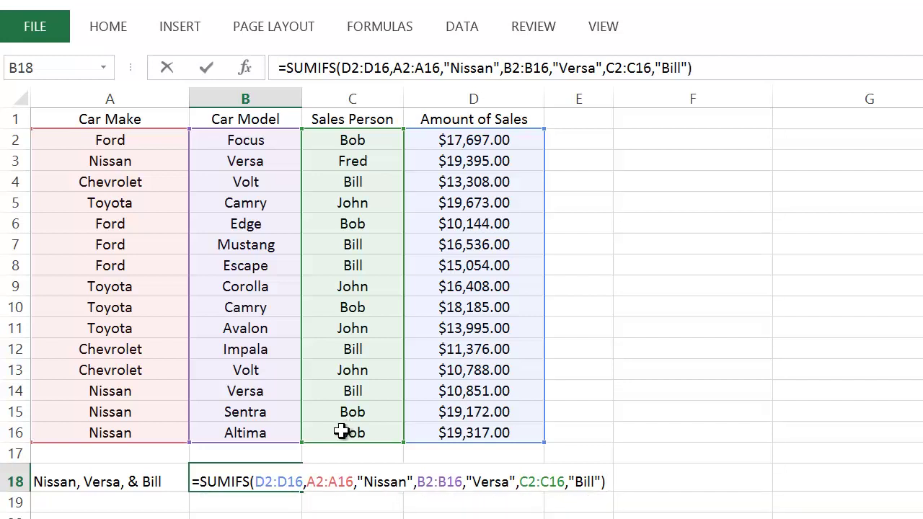
{"action": "key", "text": "Return"}
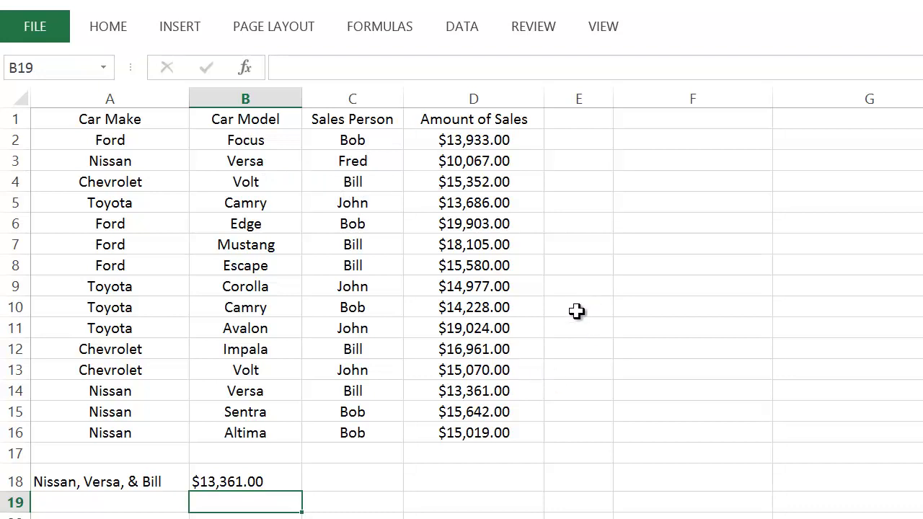
{"action": "left_click_drag", "start_coordinate": [365, 245], "coordinate": [361, 265]}
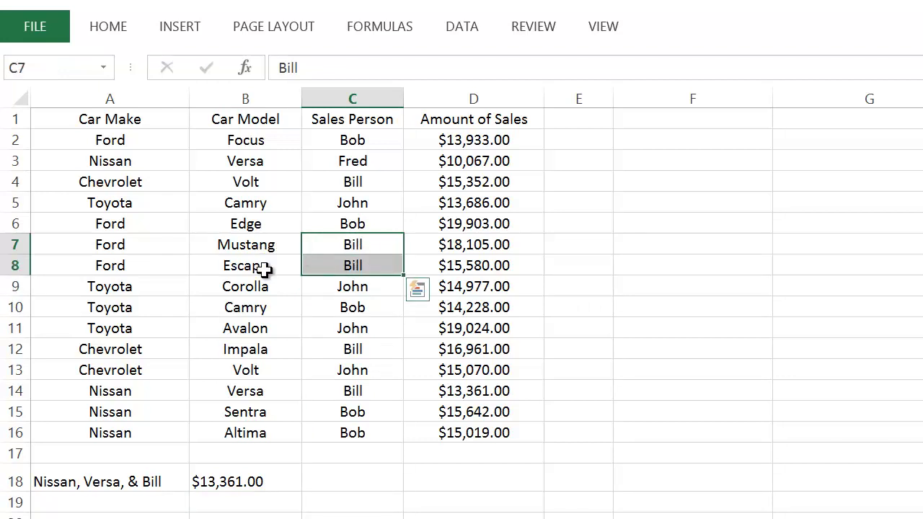
{"action": "left_click", "coordinate": [616, 242]}
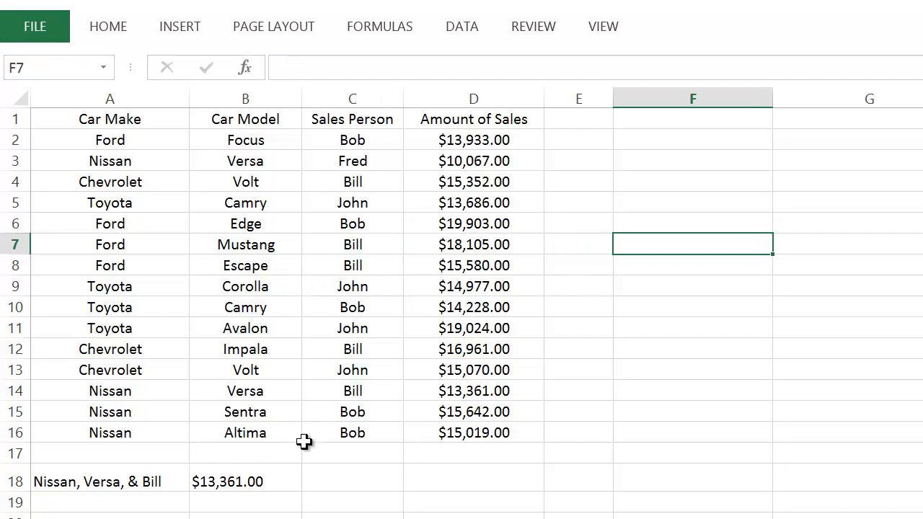